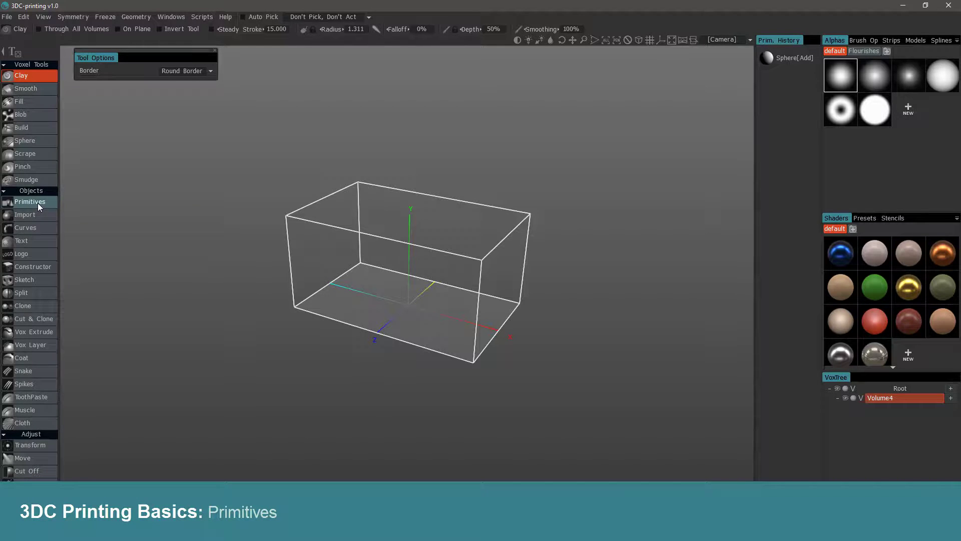
# Add a sphere primitive with radius 50 at the origin to Volume4 and inspect it with the Clay tool active.
pyautogui.click(40, 202)
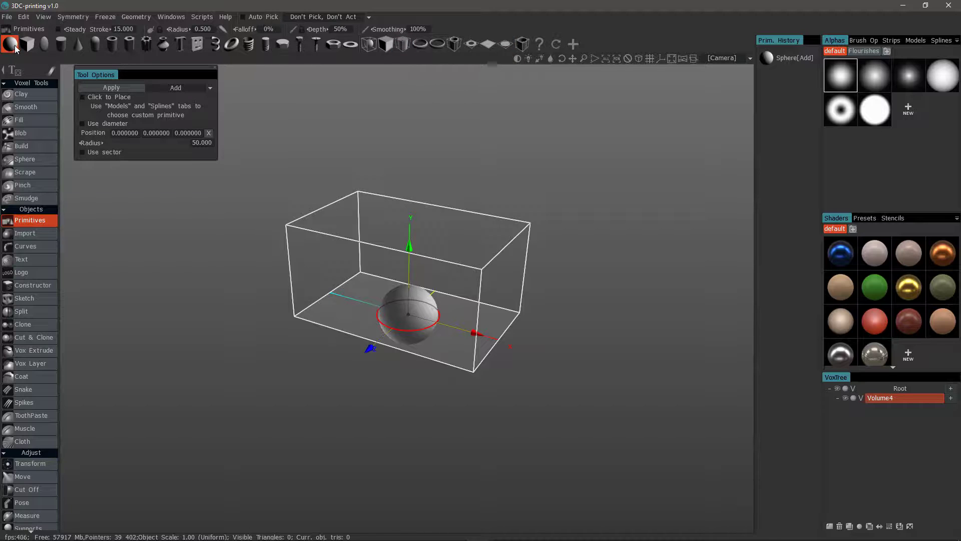
pyautogui.click(116, 88)
pyautogui.click(168, 89)
pyautogui.click(113, 88)
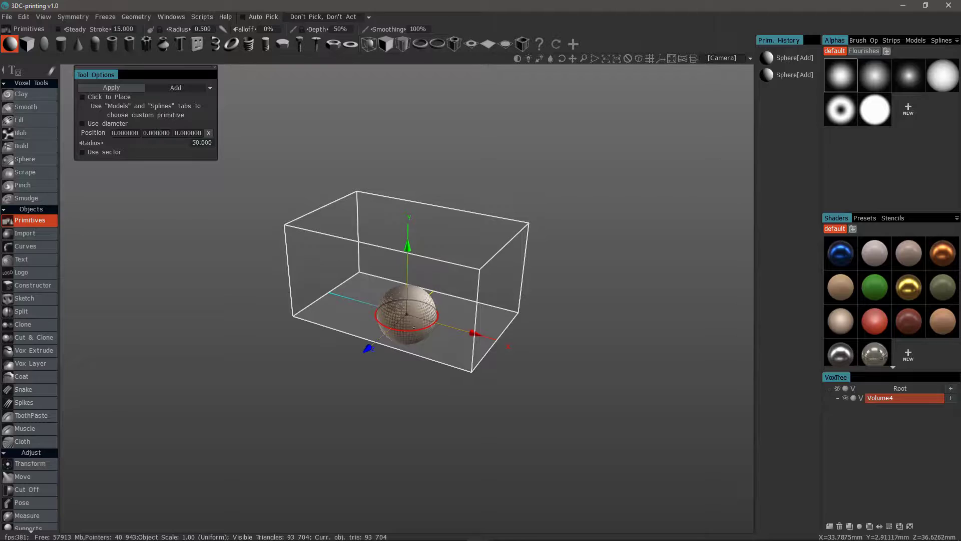
pyautogui.click(31, 95)
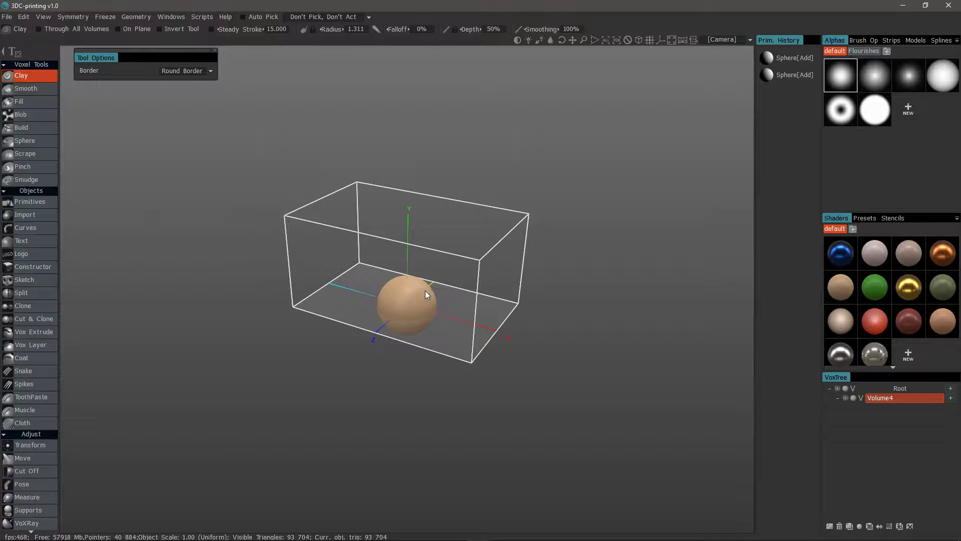
pyautogui.moveTo(472, 296); pyautogui.dragTo(555, 355, button='right')
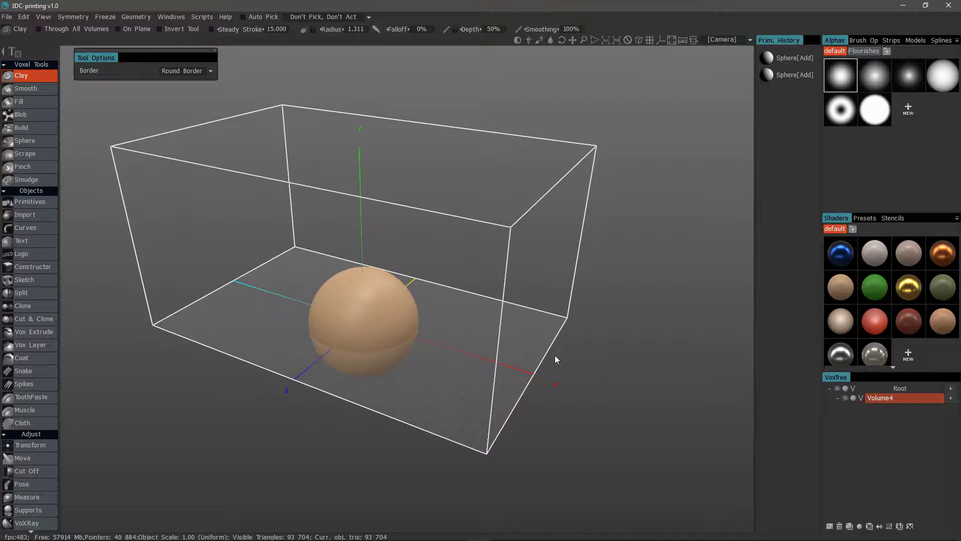
# Place a cube primitive over the sphere's upper half, raised to Y about 38.86 and scaled to about 108 × 53.5 × 108.
pyautogui.click(37, 202)
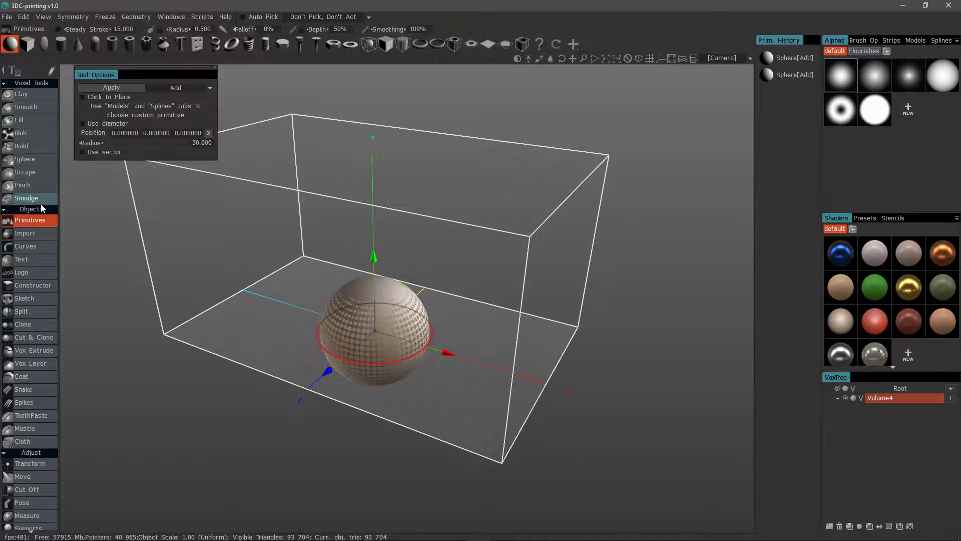
pyautogui.click(27, 45)
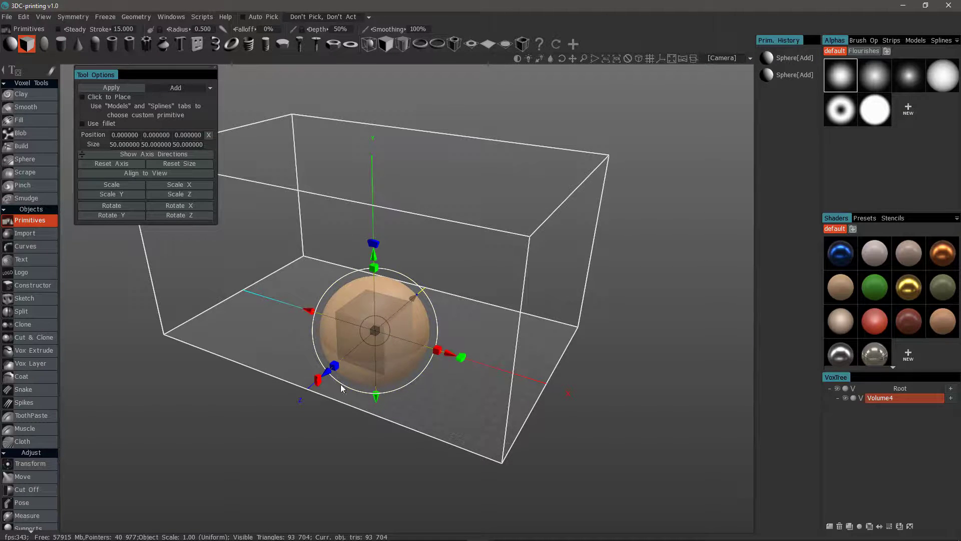
pyautogui.moveTo(373, 258); pyautogui.dragTo(385, 217)
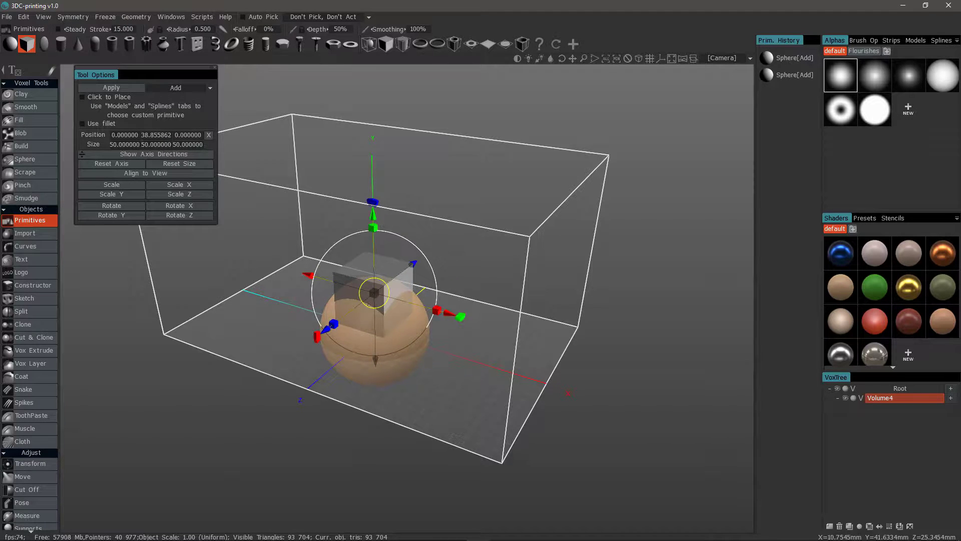
pyautogui.moveTo(380, 289); pyautogui.dragTo(401, 296)
pyautogui.moveTo(374, 230); pyautogui.dragTo(373, 263)
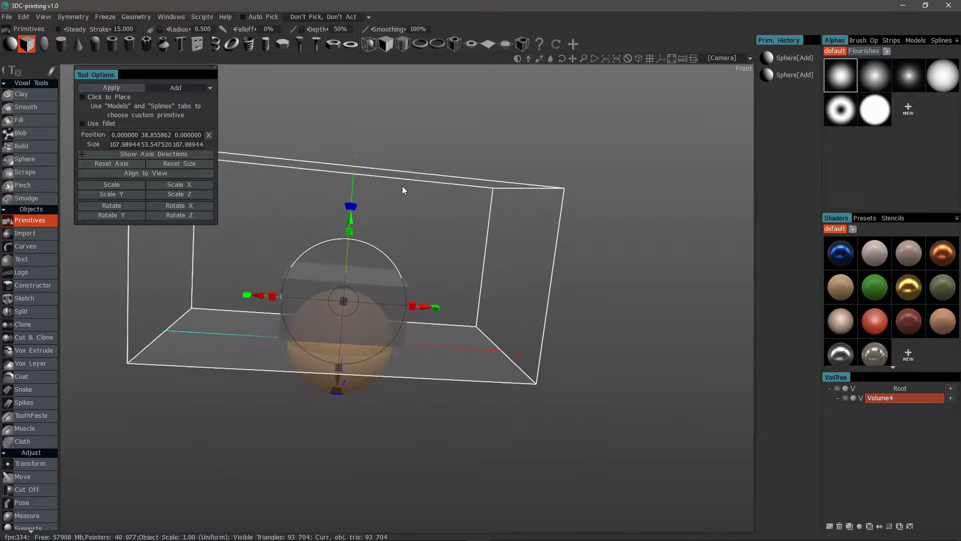
pyautogui.moveTo(401, 183); pyautogui.dragTo(344, 271, button='middle')
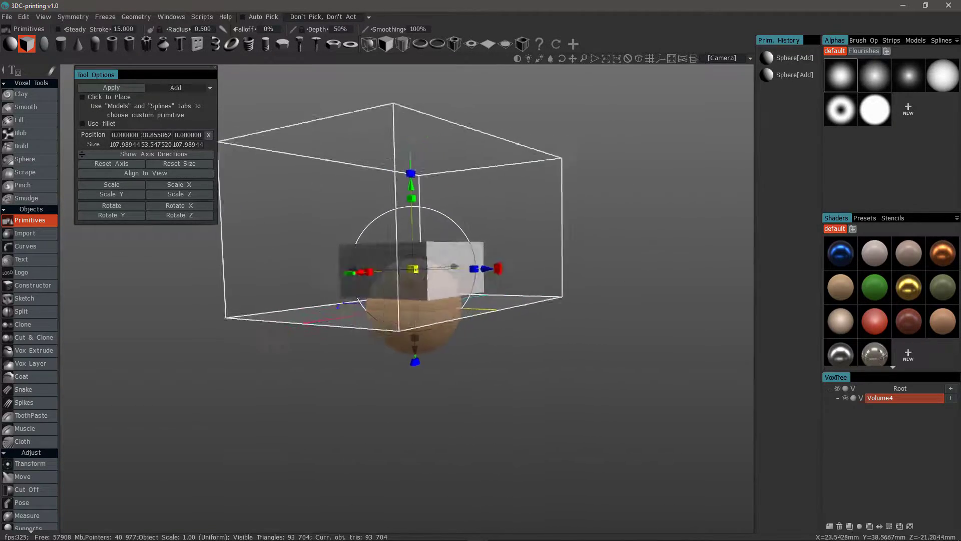
pyautogui.moveTo(418, 329); pyautogui.dragTo(384, 216, button='middle')
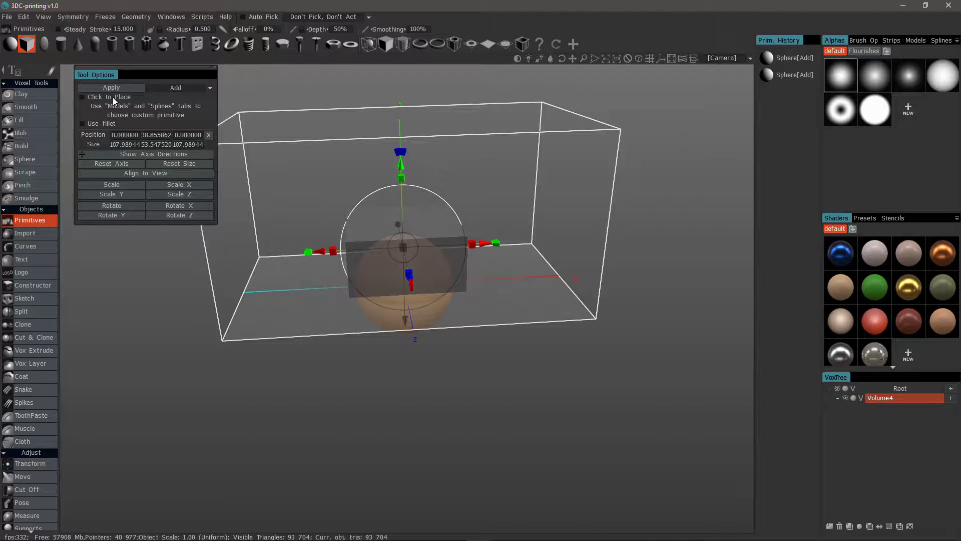
# Subtract the cube primitive from the sphere in Volume4.
pyautogui.click(181, 86)
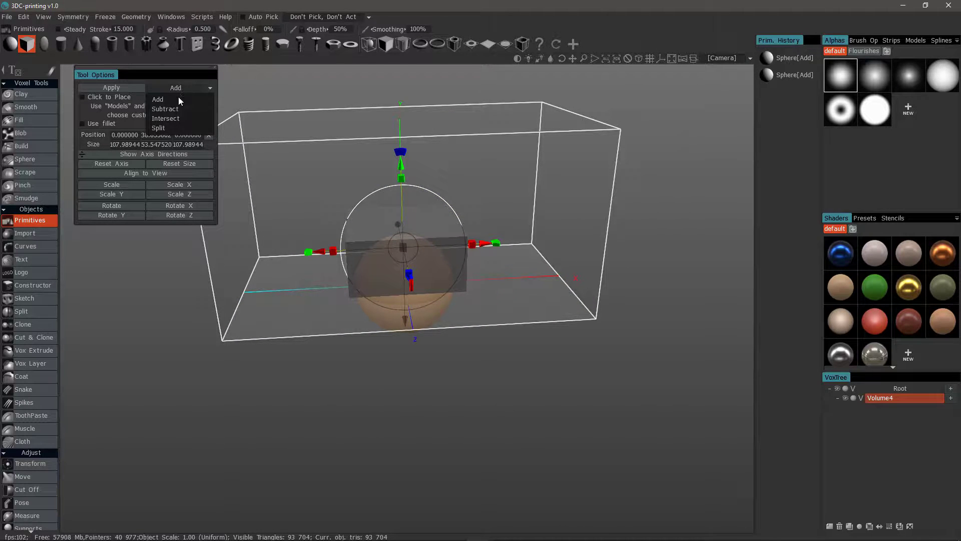
pyautogui.click(177, 107)
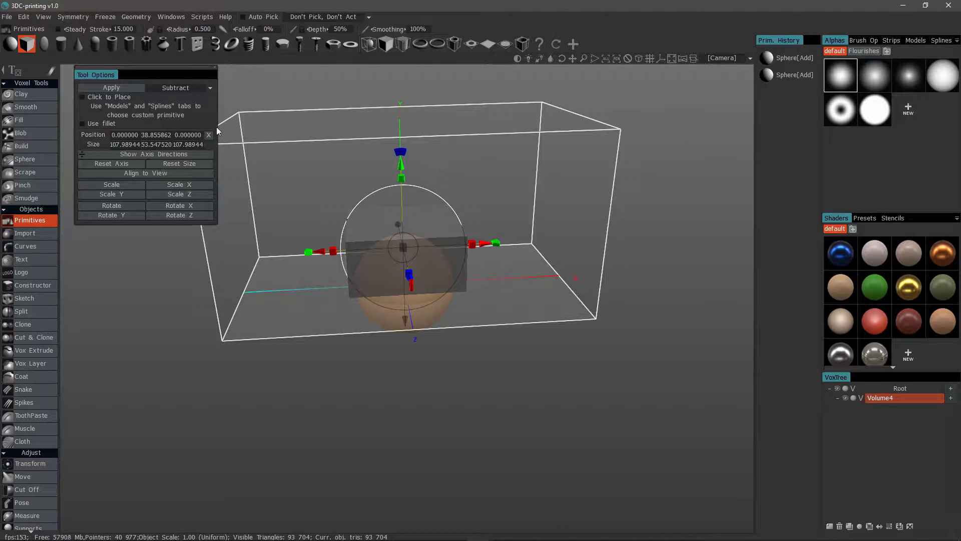
pyautogui.click(118, 86)
pyautogui.moveTo(434, 175); pyautogui.dragTo(489, 171, button='middle')
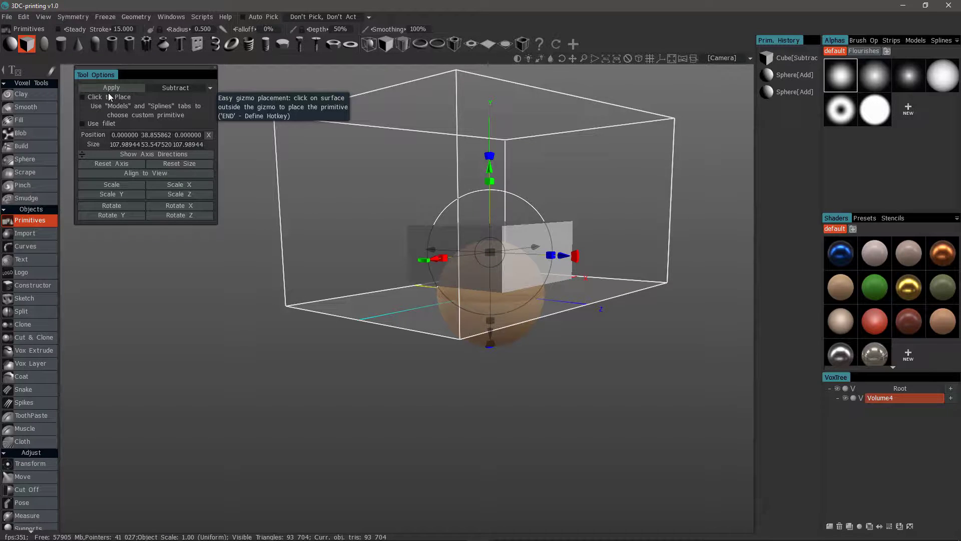
pyautogui.press('KP_1')
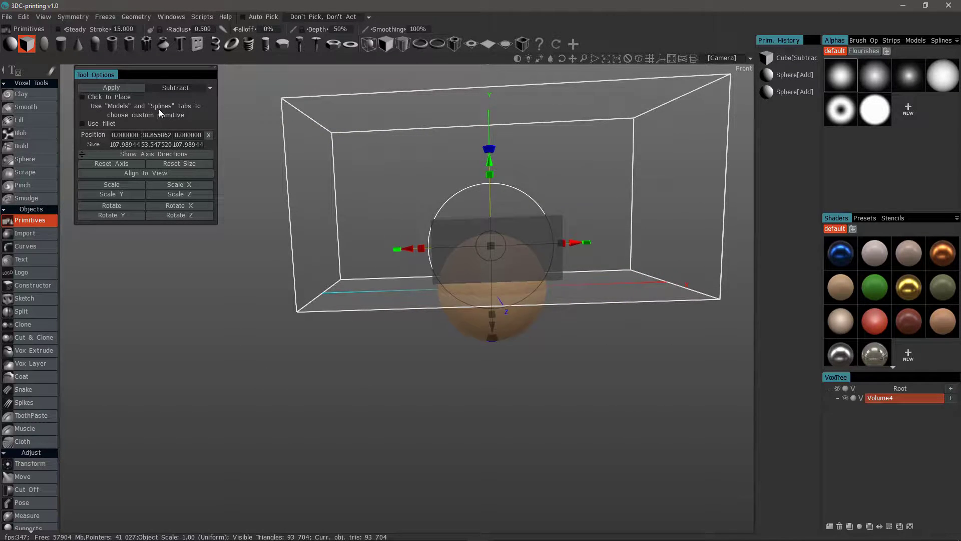
# Split the sphere into two volumes with the cube primitive and inspect the cut with the Clay tool active.
pyautogui.click(174, 87)
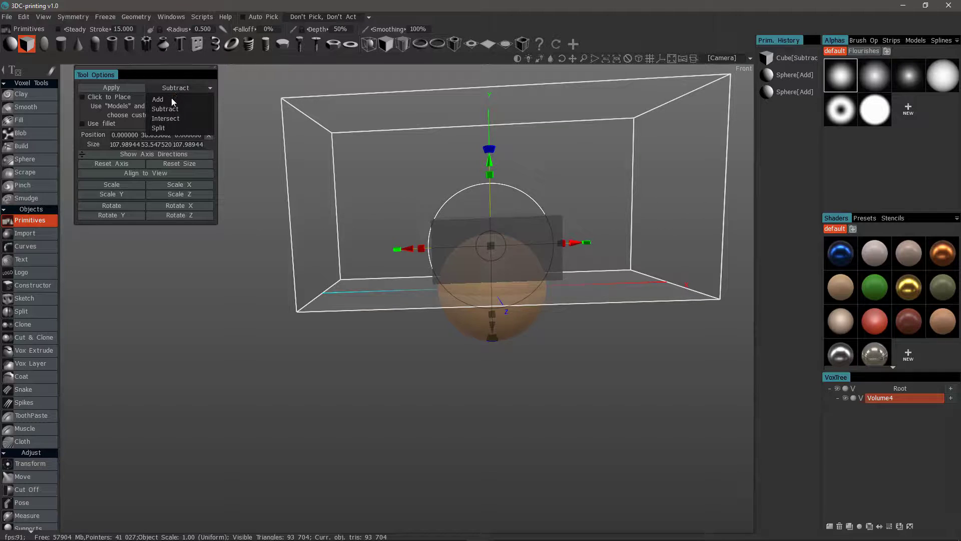
pyautogui.click(168, 128)
pyautogui.moveTo(260, 164); pyautogui.dragTo(441, 165)
pyautogui.click(111, 88)
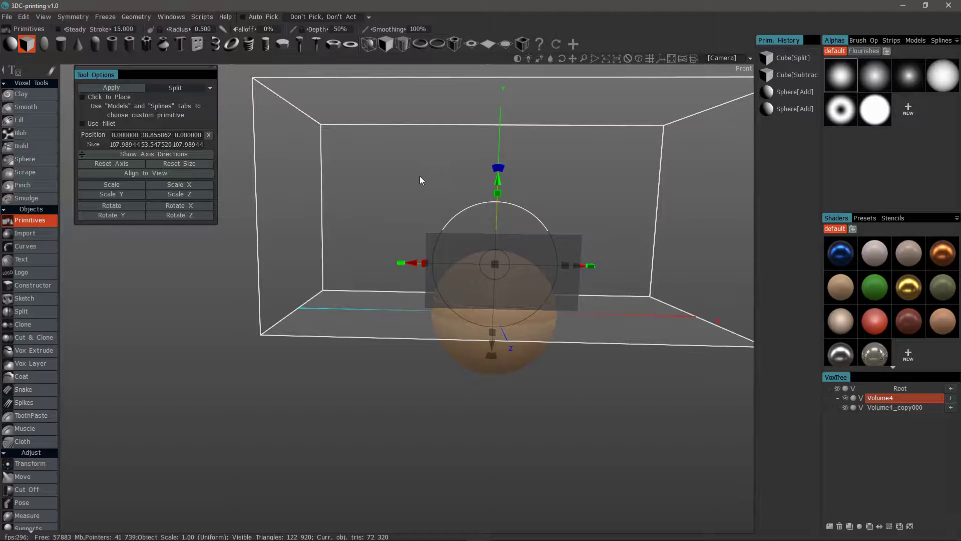
pyautogui.click(22, 94)
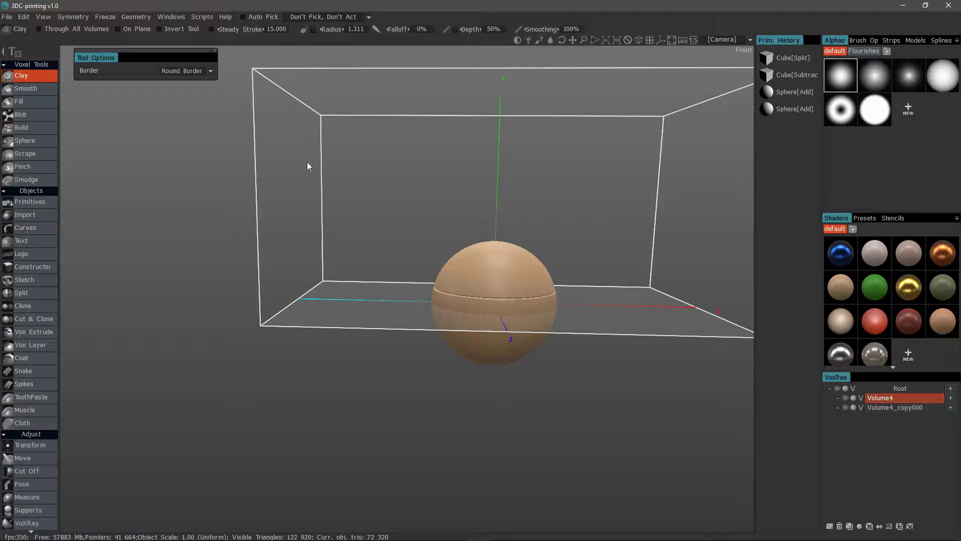
pyautogui.moveTo(341, 199); pyautogui.dragTo(341, 197)
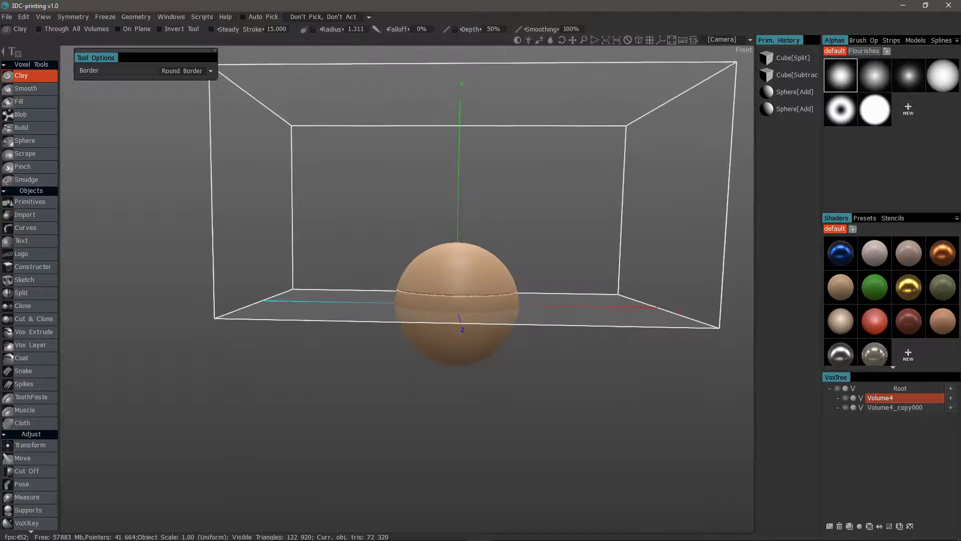
# Toggle the visibility of Volume4_copy000 and Volume4 to check the two halves, and undo the split.
pyautogui.click(845, 407)
pyautogui.click(845, 407)
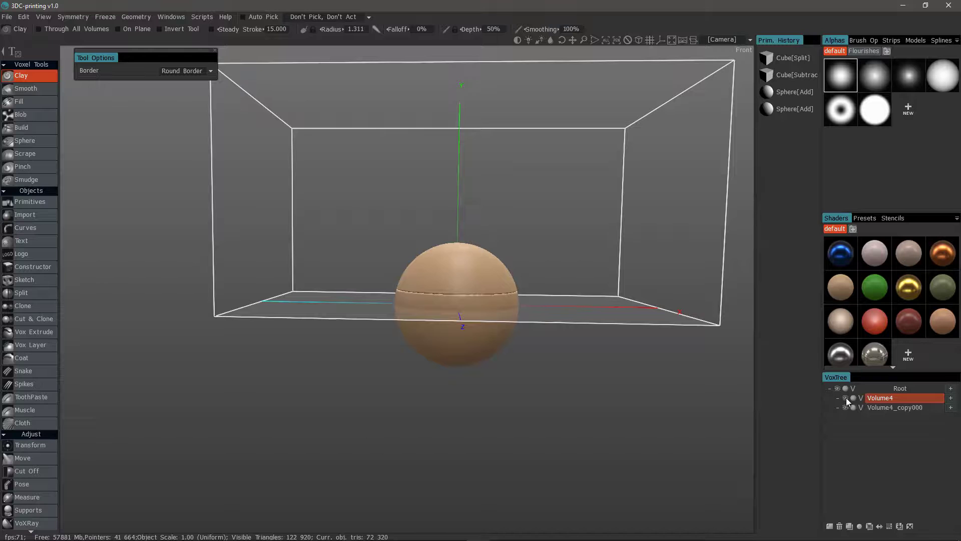
pyautogui.click(846, 398)
pyautogui.hotkey('ctrl', 'z')
pyautogui.hotkey('ctrl', 'z')
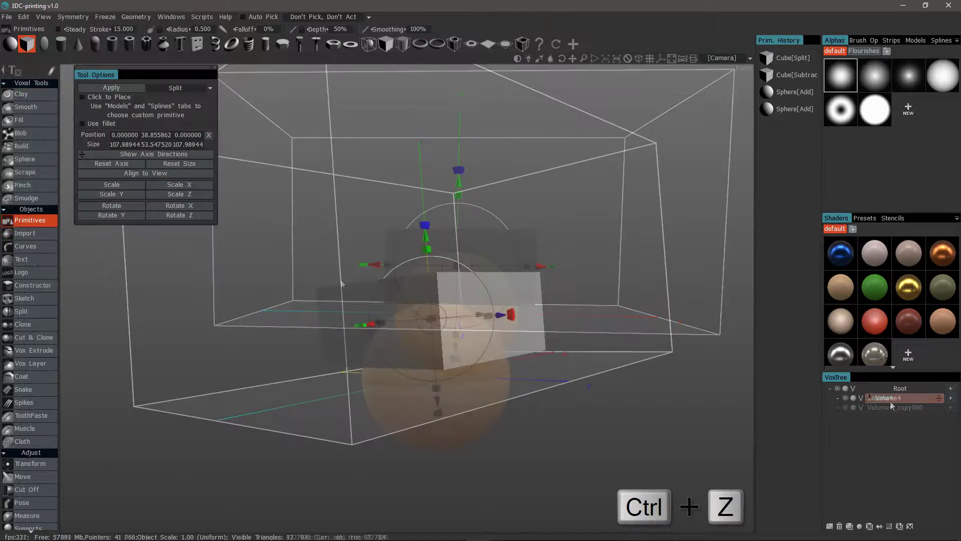
# Place a gear primitive vertically through the sphere, with a radius of about 29.2 and a height of about 101.
pyautogui.click(178, 92)
pyautogui.keyDown('alt'); pyautogui.moveTo(286, 211); pyautogui.dragTo(425, 252); pyautogui.keyUp('alt')
pyautogui.scroll(-3, 425, 252)
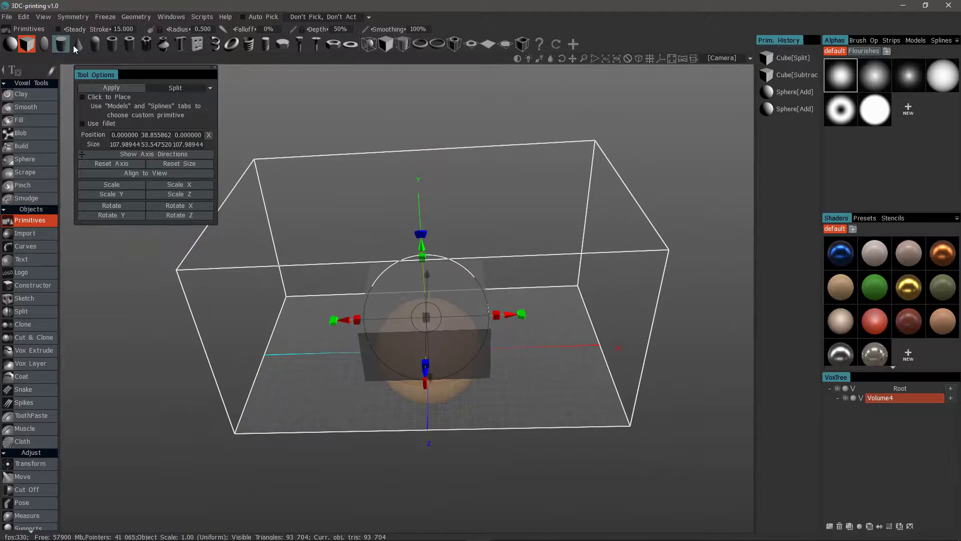
pyautogui.click(146, 45)
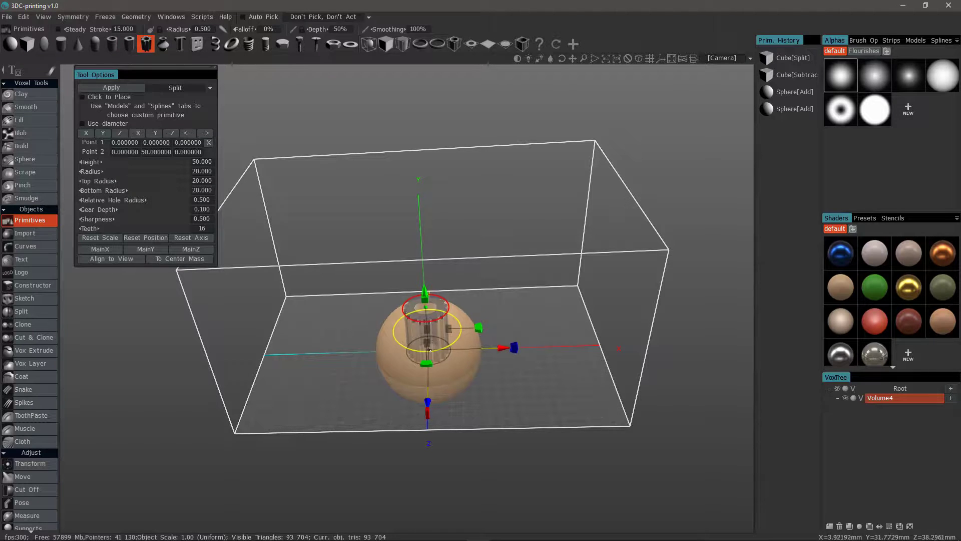
pyautogui.moveTo(458, 338); pyautogui.dragTo(472, 342)
pyautogui.moveTo(420, 301); pyautogui.dragTo(422, 280)
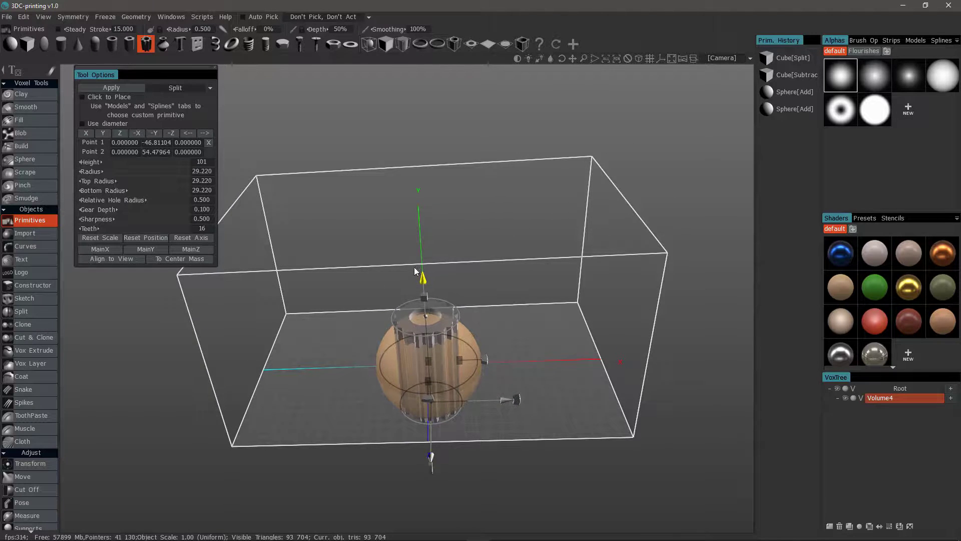
# Intersect the gear primitive with the sphere and inspect the resulting shape with the Clay tool active.
pyautogui.click(169, 87)
pyautogui.click(166, 116)
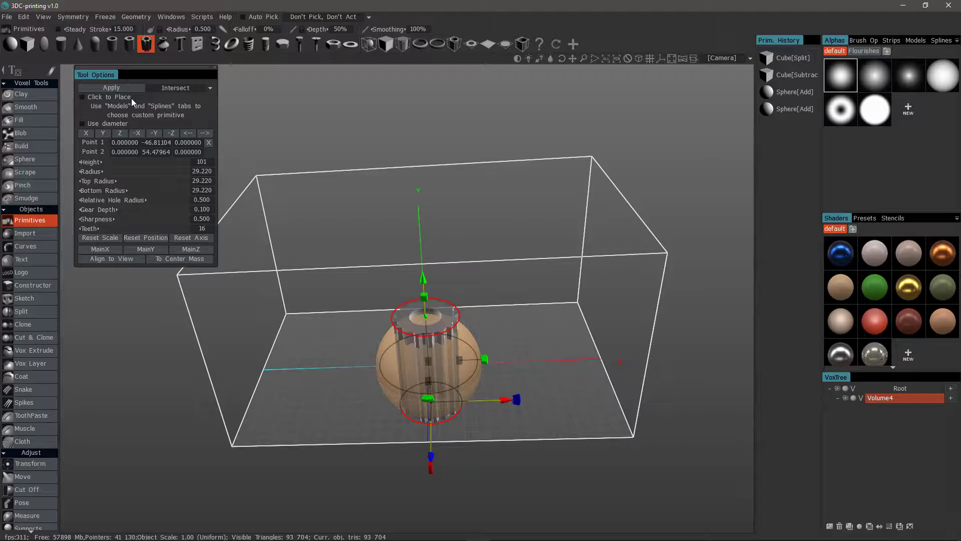
pyautogui.click(106, 89)
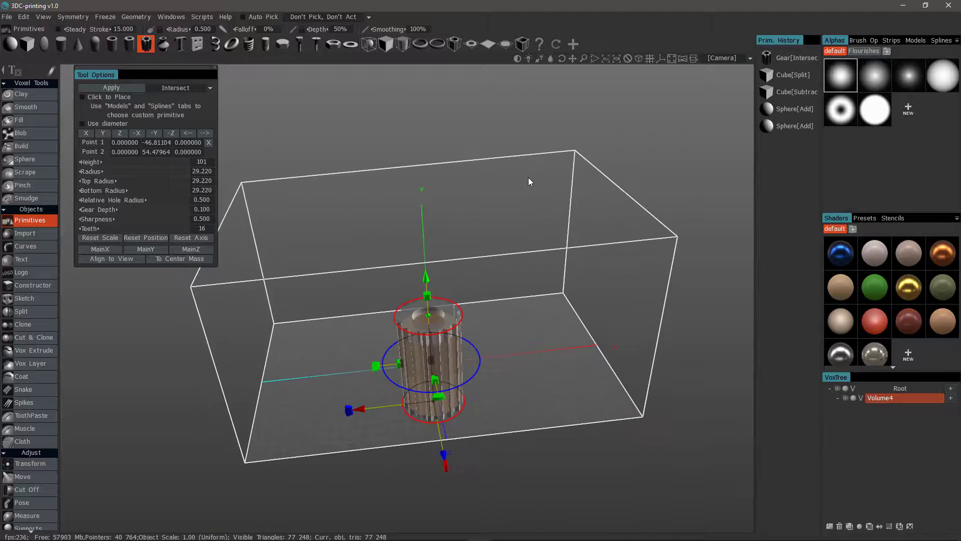
pyautogui.click(30, 95)
pyautogui.moveTo(295, 151); pyautogui.dragTo(811, 420)
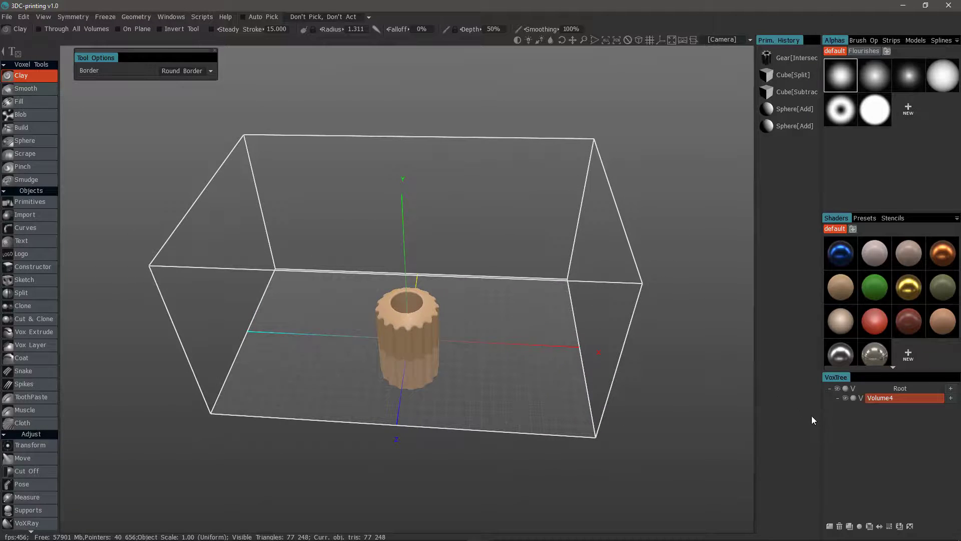
# Clear the contents of Volume4.
pyautogui.click(911, 527)
pyautogui.scroll(-1, 240, 129)
pyautogui.moveTo(240, 129); pyautogui.dragTo(76, 189)
# Set the gear primitive to 13 teeth, sharpness 0.540, gear depth 0.190 and relative hole radius 0.570.
pyautogui.click(30, 202)
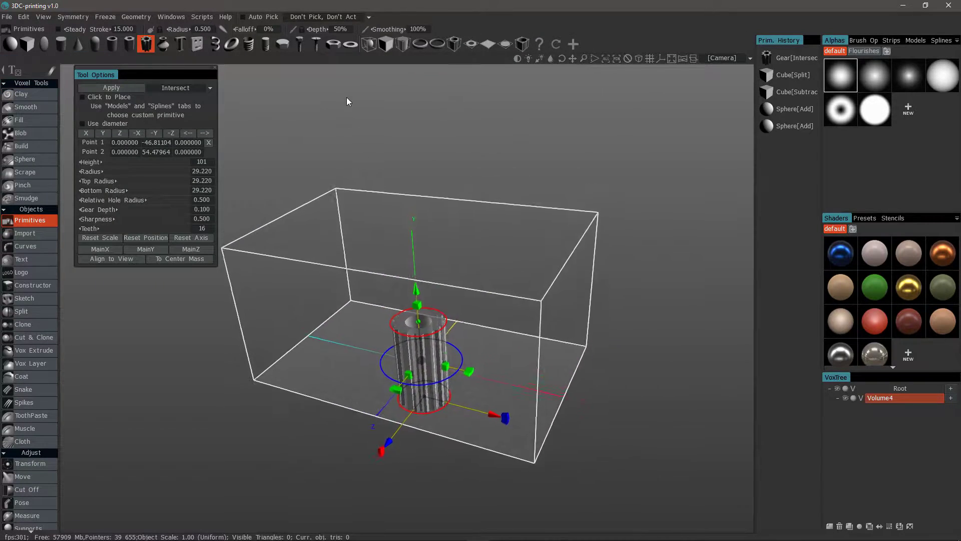
pyautogui.moveTo(366, 266); pyautogui.dragTo(356, 379, button='right')
pyautogui.moveTo(356, 379); pyautogui.dragTo(314, 223)
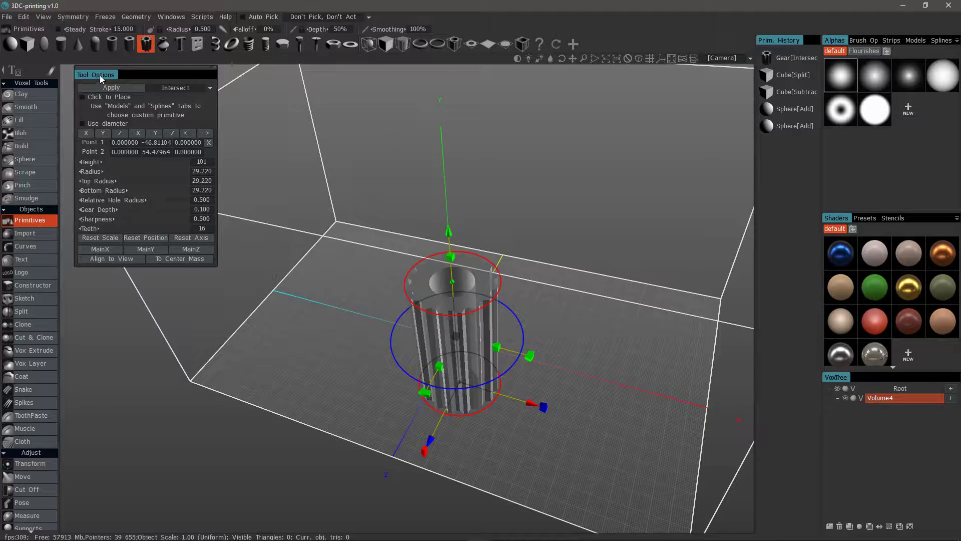
pyautogui.moveTo(107, 231)
pyautogui.mouseDown()
pyautogui.moveTo(141, 232)
pyautogui.moveTo(107, 228)
pyautogui.mouseUp()
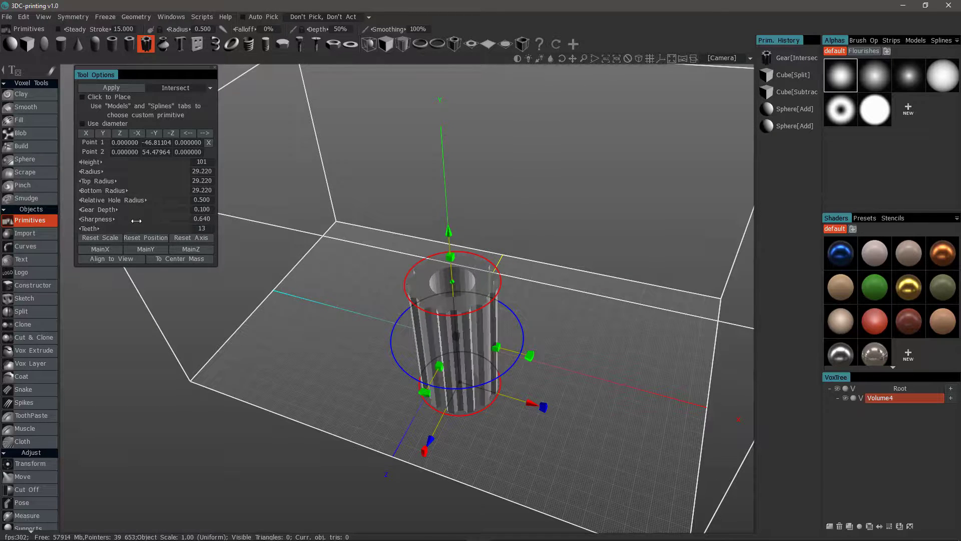
pyautogui.moveTo(137, 221)
pyautogui.mouseDown()
pyautogui.moveTo(110, 219)
pyautogui.moveTo(151, 213)
pyautogui.moveTo(130, 211)
pyautogui.moveTo(148, 204)
pyautogui.moveTo(130, 203)
pyautogui.mouseUp()
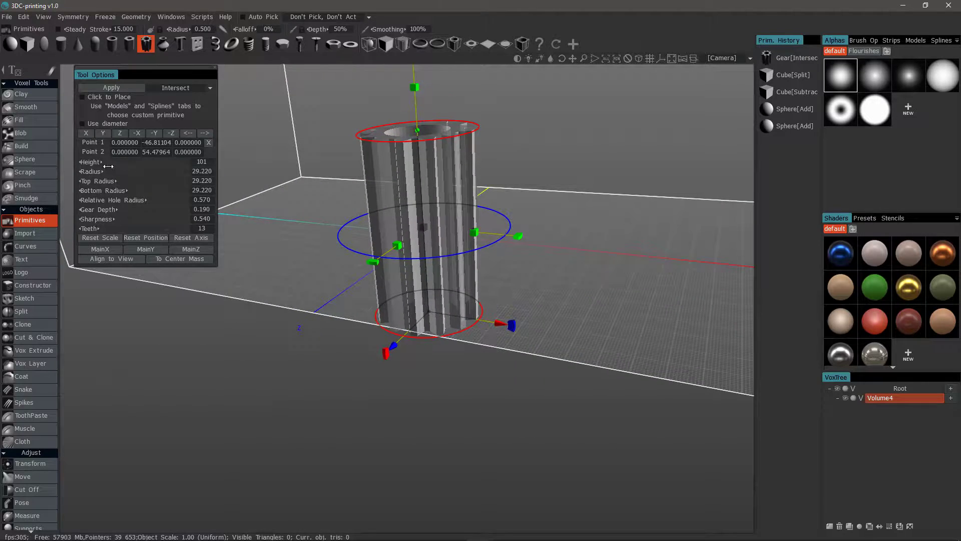
# Reduce the gear primitive's height to about 53.8 and add it to Volume4.
pyautogui.moveTo(107, 161); pyautogui.dragTo(89, 163)
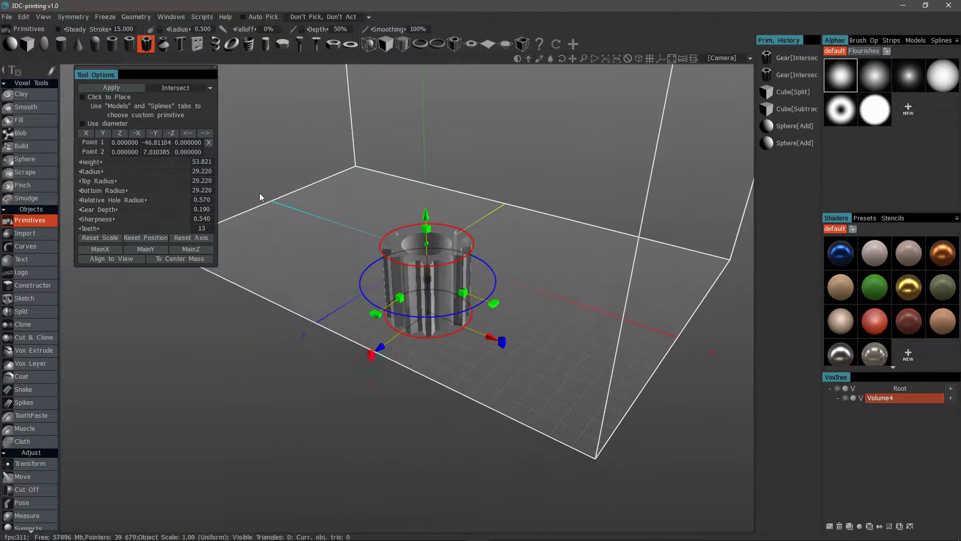
pyautogui.click(173, 88)
pyautogui.click(168, 100)
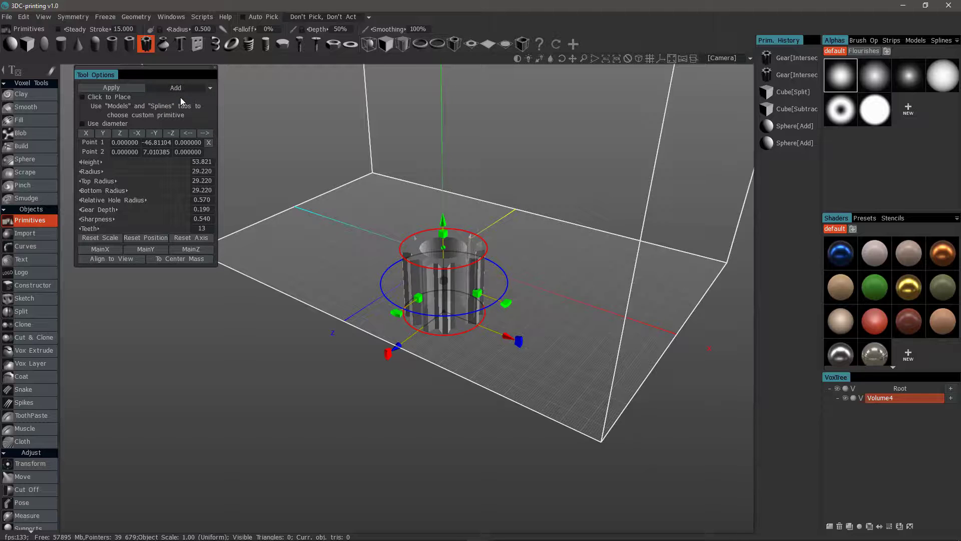
pyautogui.click(122, 89)
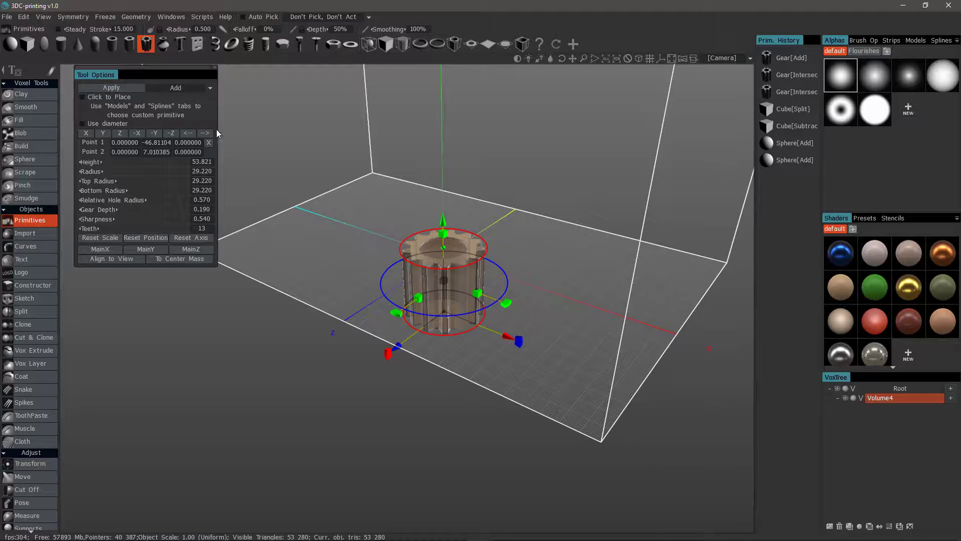
# Inspect the gear's mesh density up close in wireframe display with the Clay tool active.
pyautogui.click(29, 95)
pyautogui.scroll(5, 344, 203)
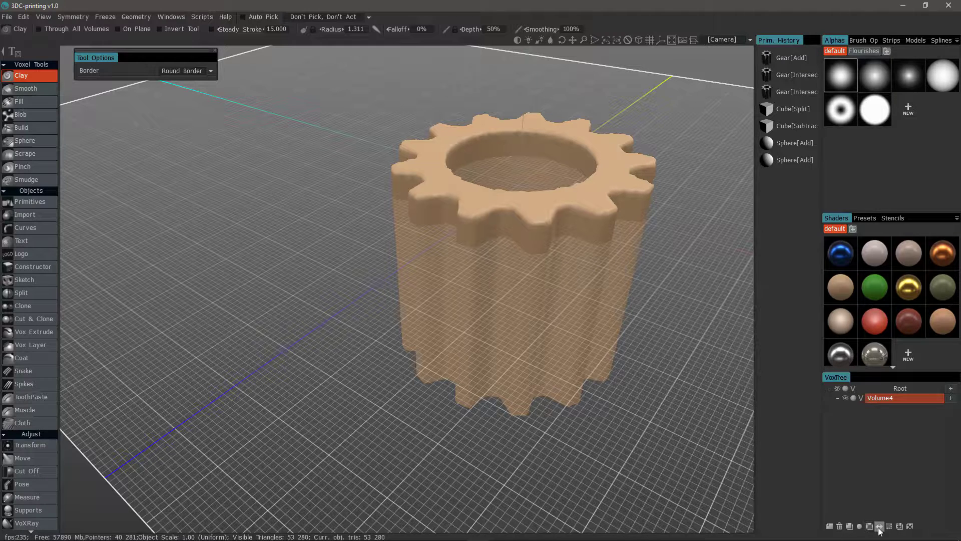
pyautogui.press('w')
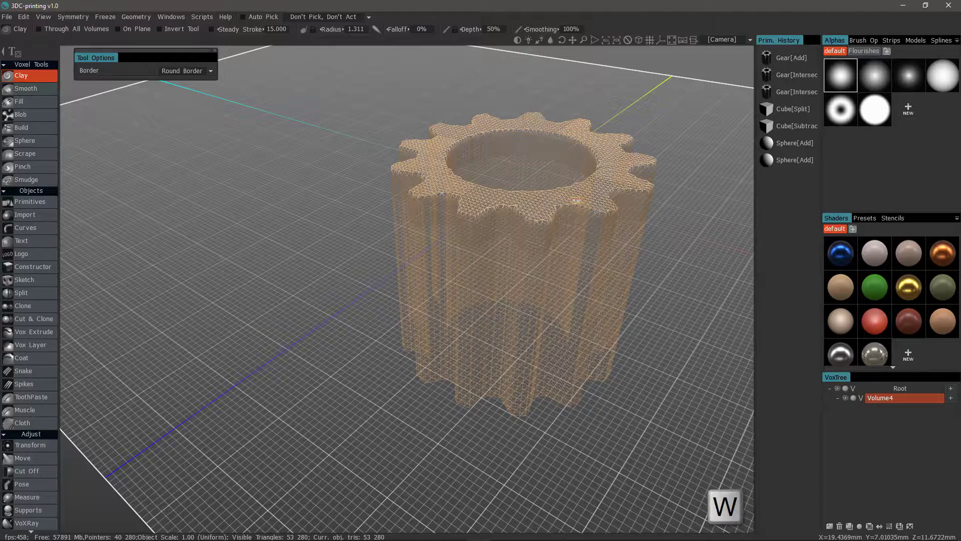
# Clear the gear out of Volume4 so that the volume is empty again.
pyautogui.keyDown('alt'); pyautogui.moveTo(495, 182); pyautogui.dragTo(547, 191); pyautogui.keyUp('alt')
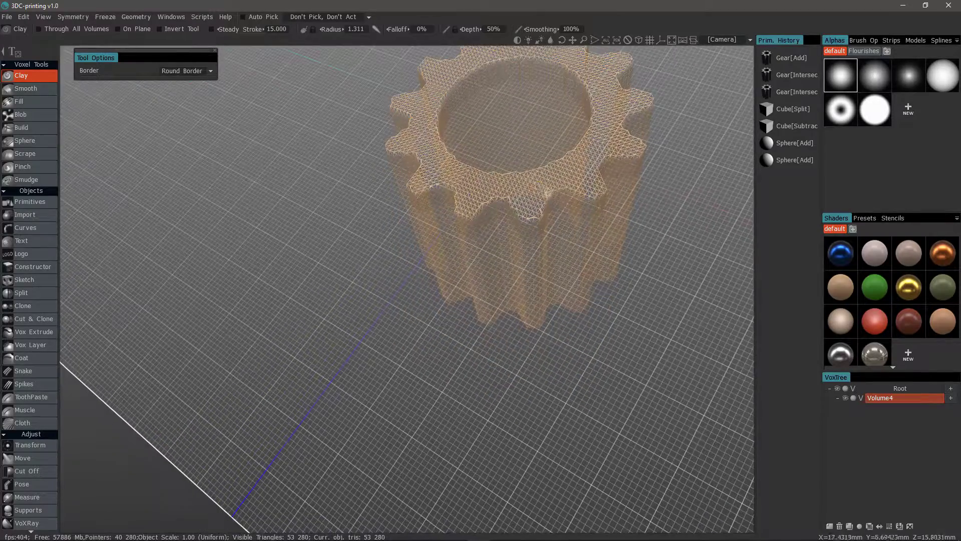
pyautogui.keyDown('alt'); pyautogui.moveTo(619, 172); pyautogui.dragTo(472, 229); pyautogui.keyUp('alt')
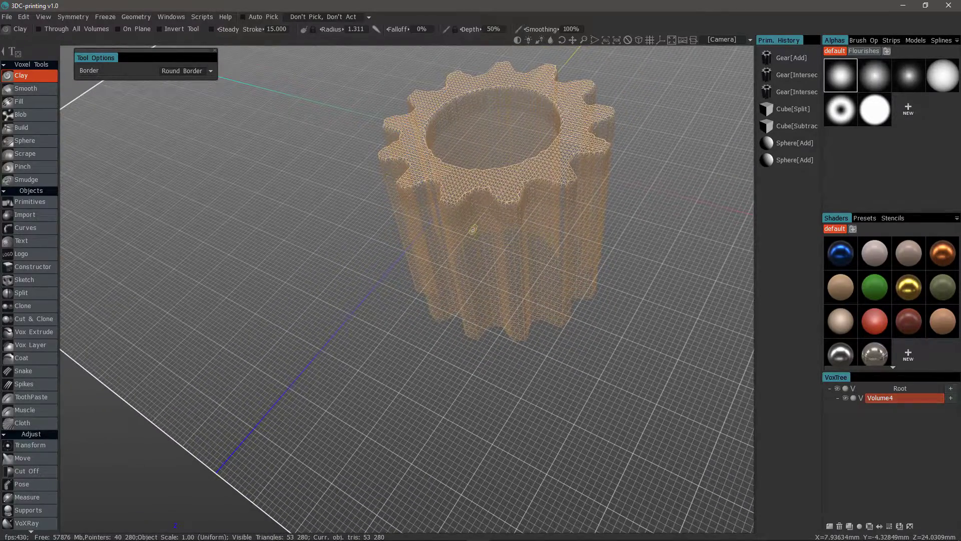
pyautogui.click(910, 526)
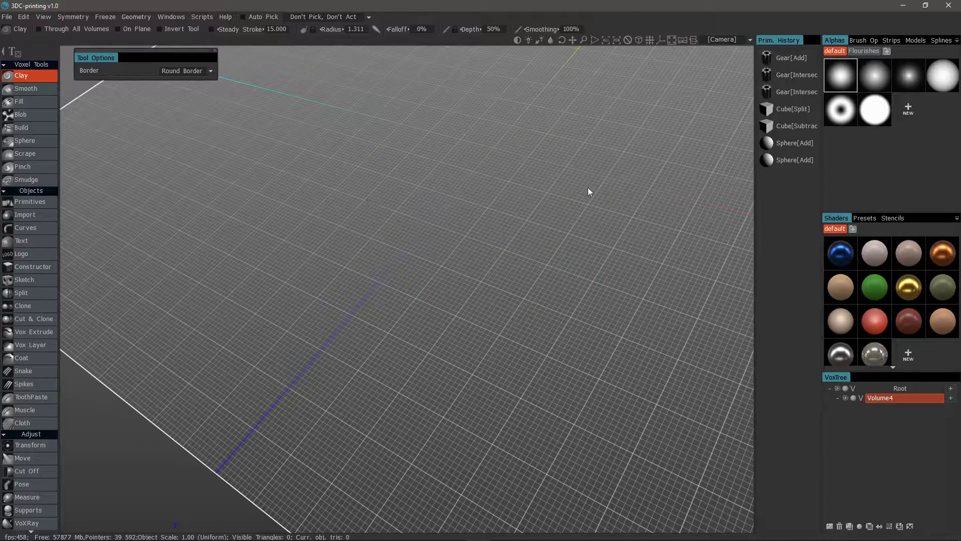
# Raise Volume4's resolution to 4x and add the same 13-tooth gear primitive to it.
pyautogui.click(32, 202)
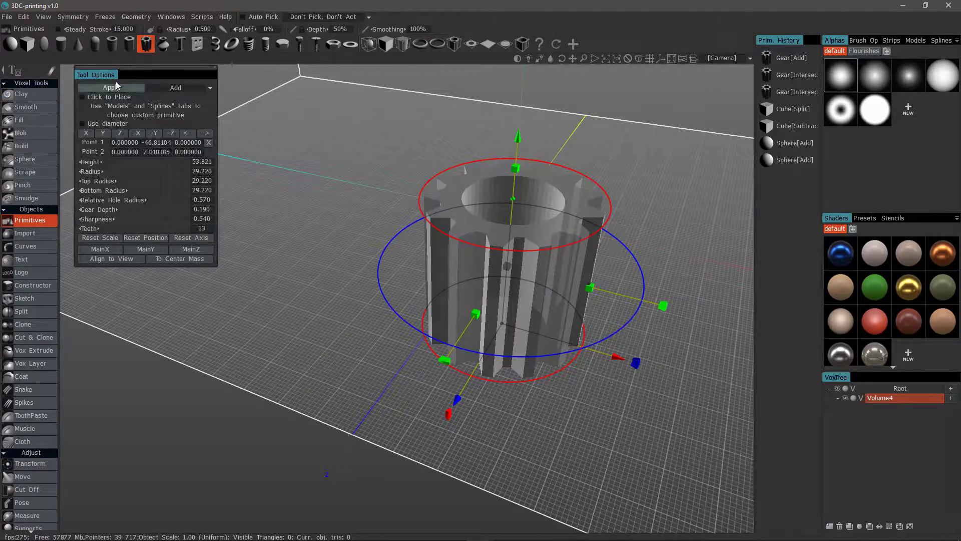
pyautogui.click(889, 525)
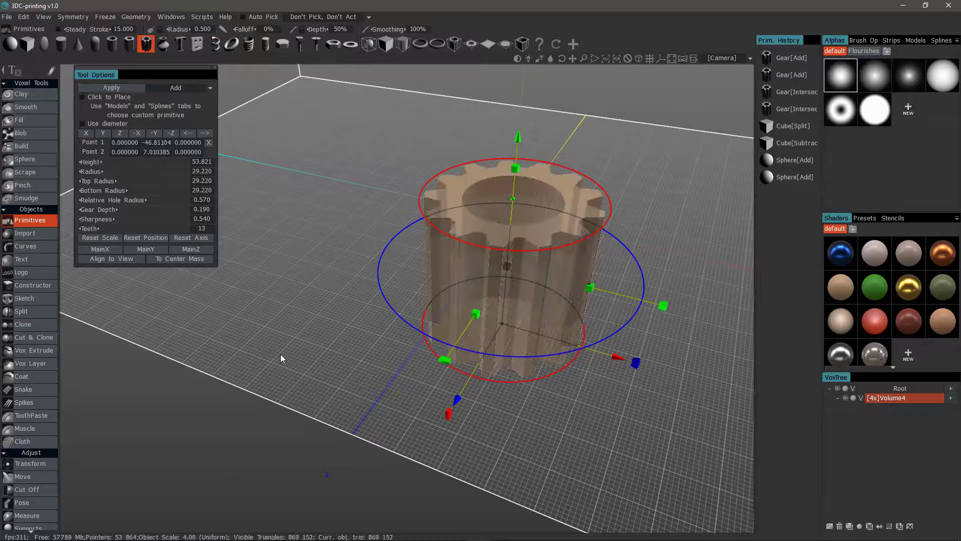
# Activate the Clay tool, turn off the wireframe display and examine the gear's teeth up close.
pyautogui.click(35, 95)
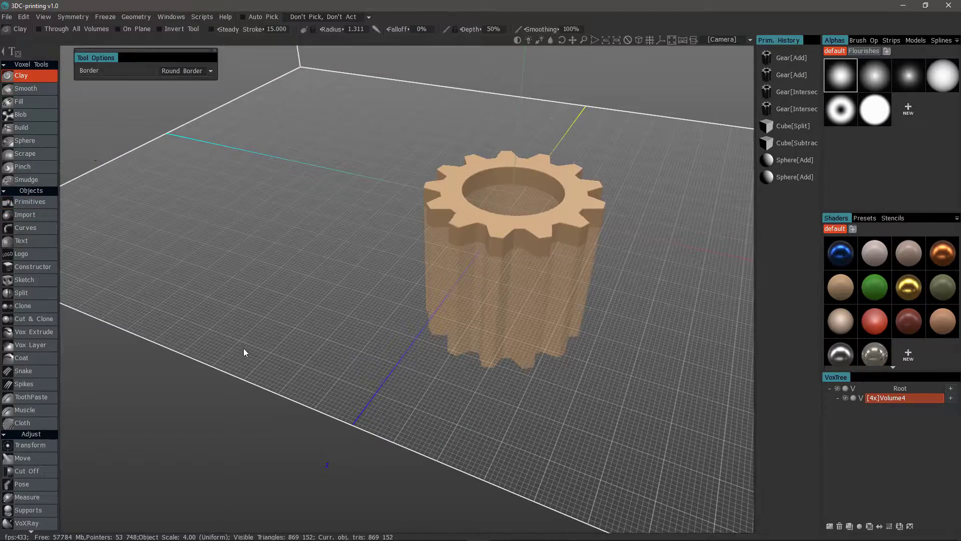
pyautogui.scroll(5, 401, 345)
pyautogui.scroll(3, 410, 356)
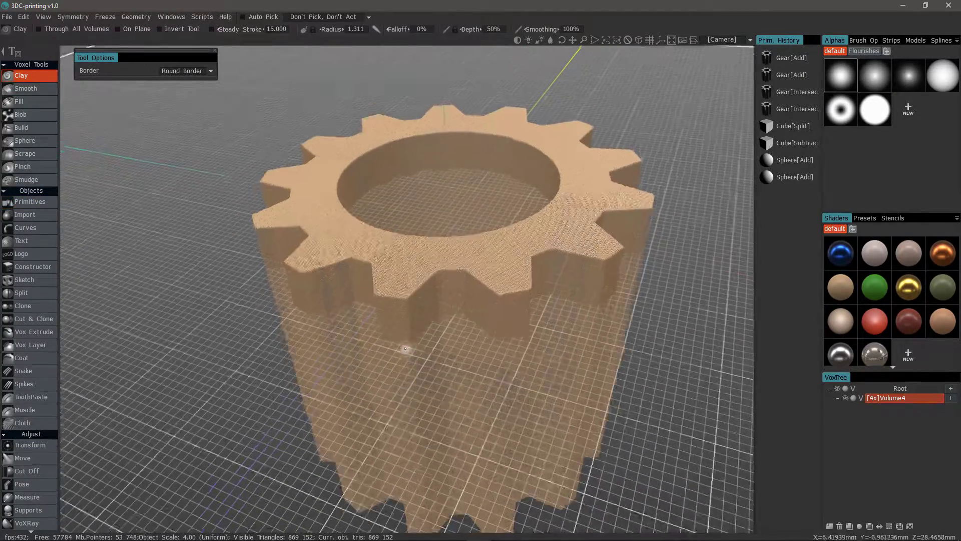
pyautogui.press('w')
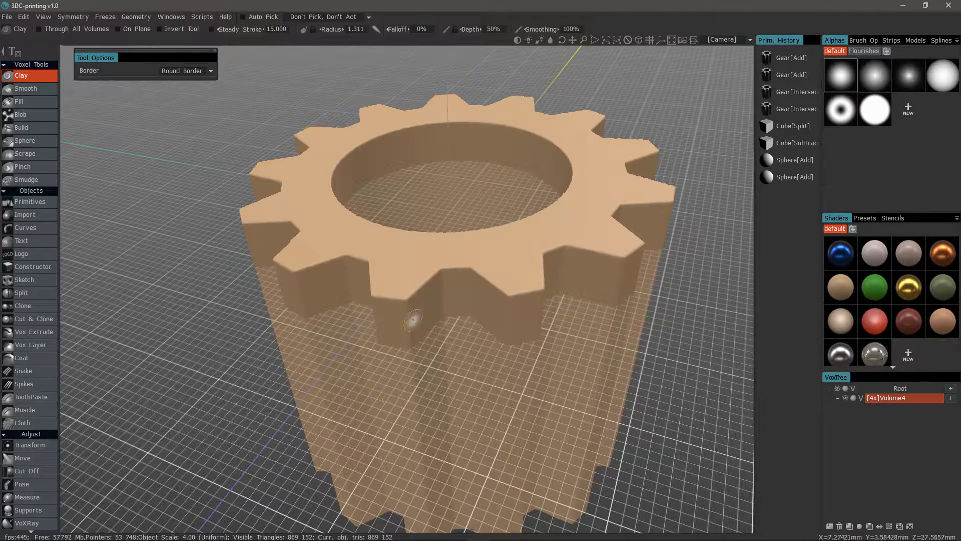
pyautogui.scroll(-1, 626, 202)
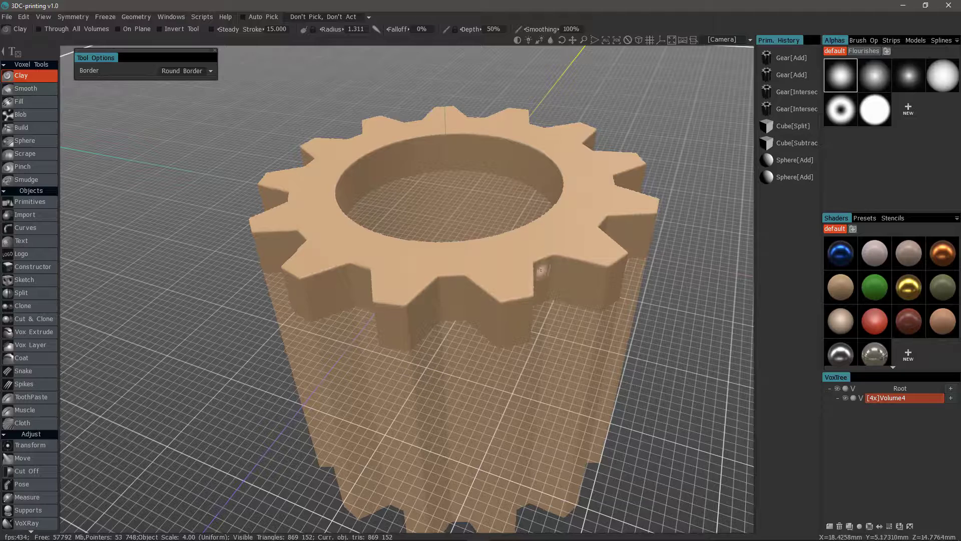
# Soften the whole gear by applying Smooth All three times.
pyautogui.scroll(-3, 50, 468)
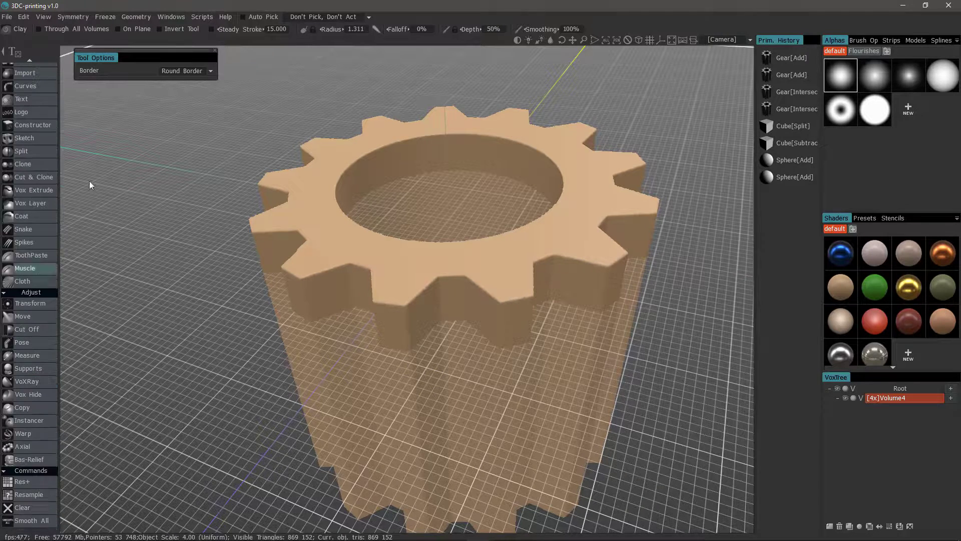
pyautogui.click(36, 521)
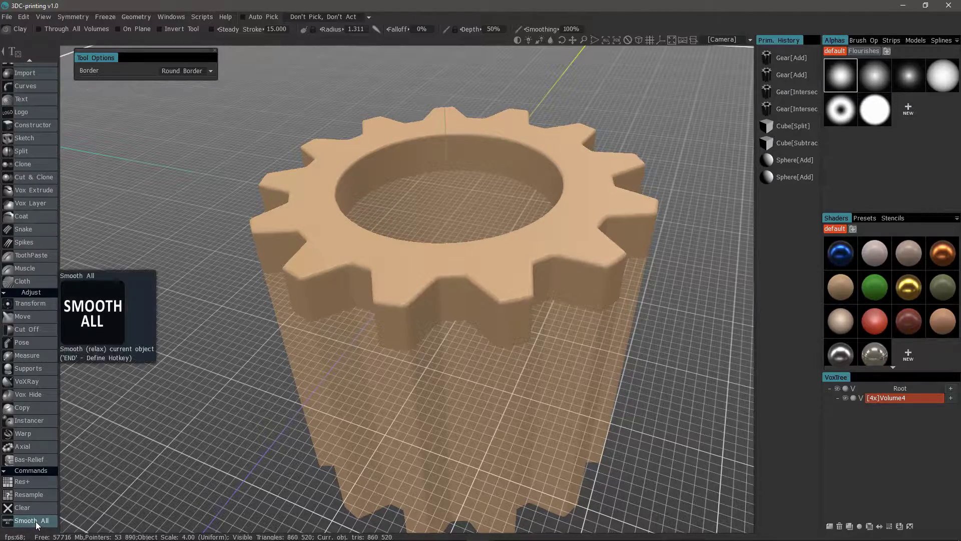
pyautogui.click(37, 523)
pyautogui.click(38, 523)
pyautogui.scroll(-4, 431, 281)
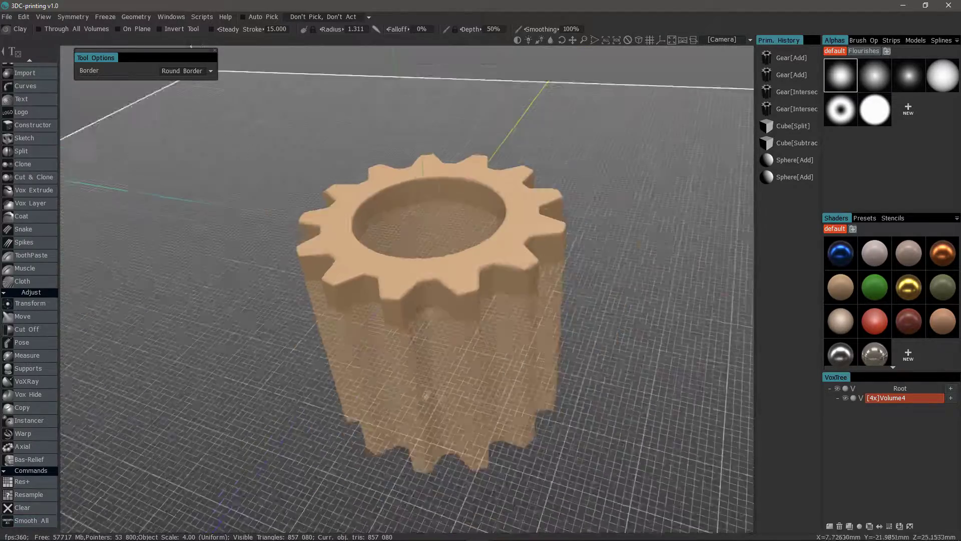
pyautogui.keyDown('alt'); pyautogui.moveTo(493, 215); pyautogui.dragTo(478, 239); pyautogui.keyUp('alt')
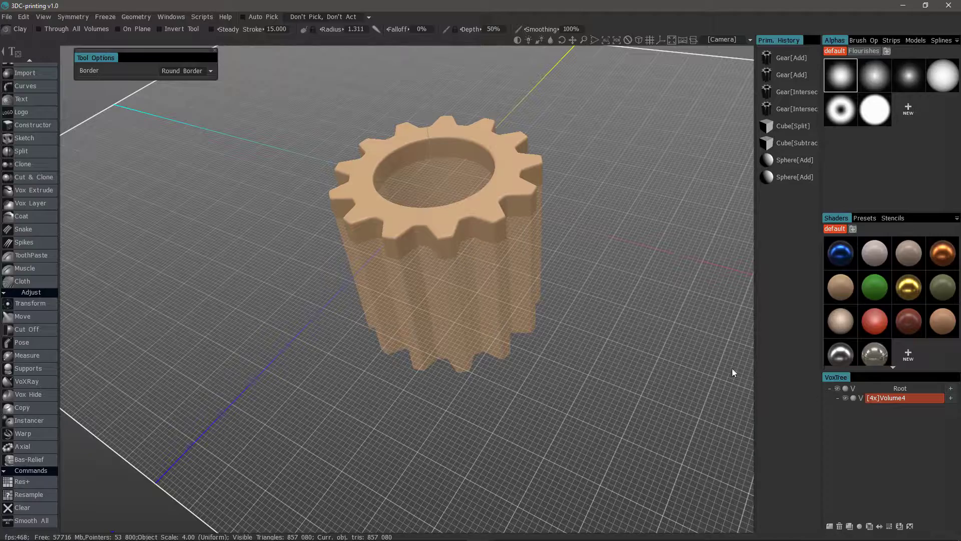
# Move the gear straight up with the Transform tool to a Y position of about 9.85.
pyautogui.click(36, 304)
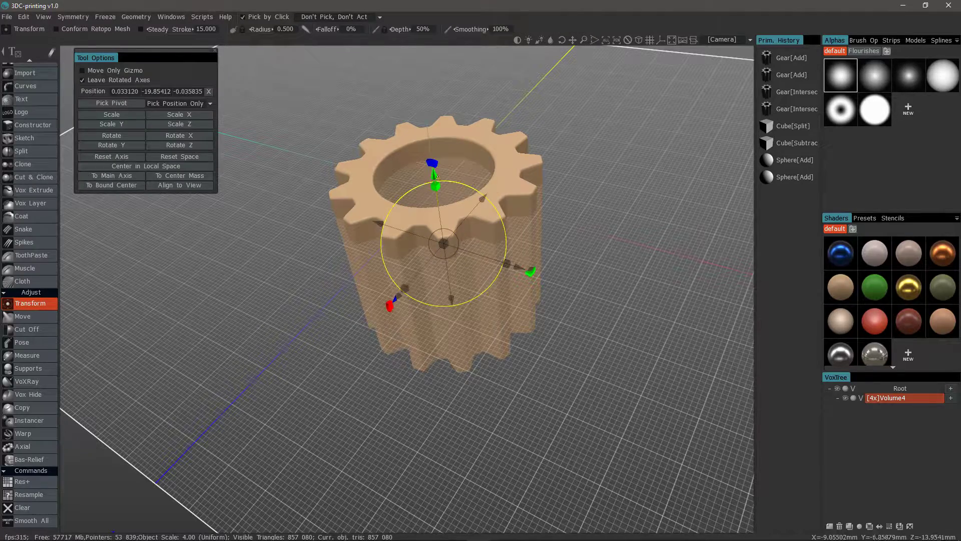
pyautogui.moveTo(434, 176); pyautogui.dragTo(422, 100)
pyautogui.keyDown('alt'); pyautogui.moveTo(468, 54); pyautogui.dragTo(464, 92, button='middle'); pyautogui.keyUp('alt')
pyautogui.scroll(-5, 465, 93)
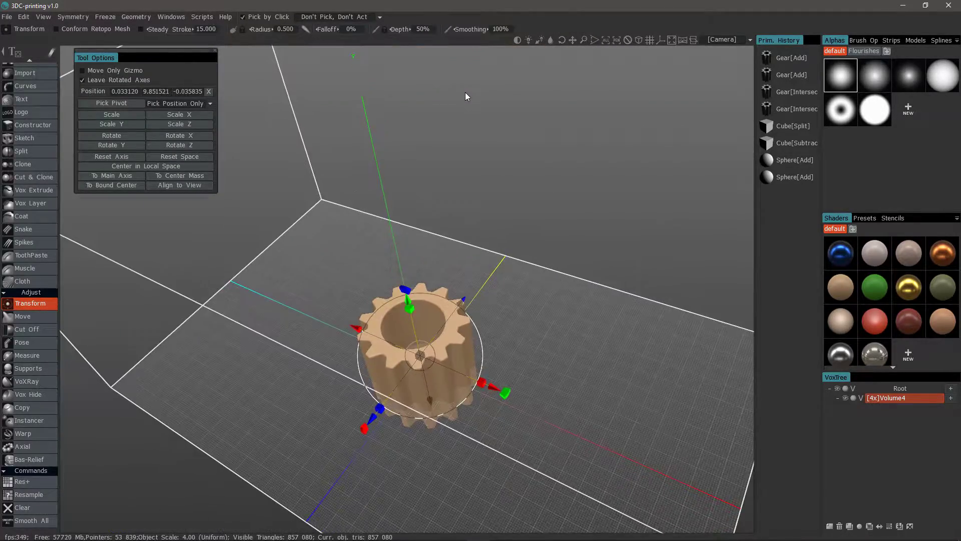
pyautogui.scroll(2, 225, 350)
pyautogui.keyDown('alt'); pyautogui.moveTo(225, 351); pyautogui.dragTo(221, 305, button='middle'); pyautogui.keyUp('alt')
pyautogui.scroll(1, 222, 306)
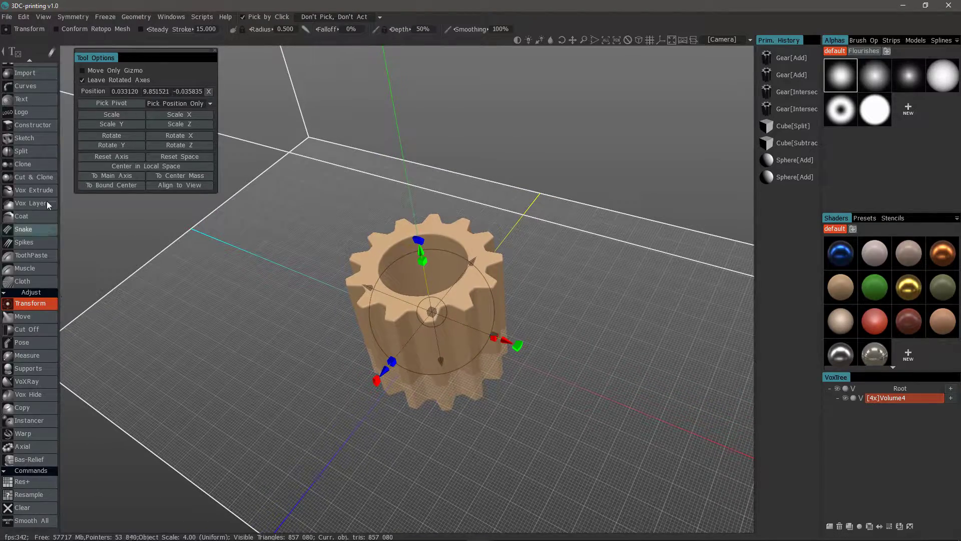
# Start a Tube primitive and set its relative hole radius to 0.310 and its radius to about 18.08.
pyautogui.scroll(5, 35, 150)
pyautogui.click(31, 201)
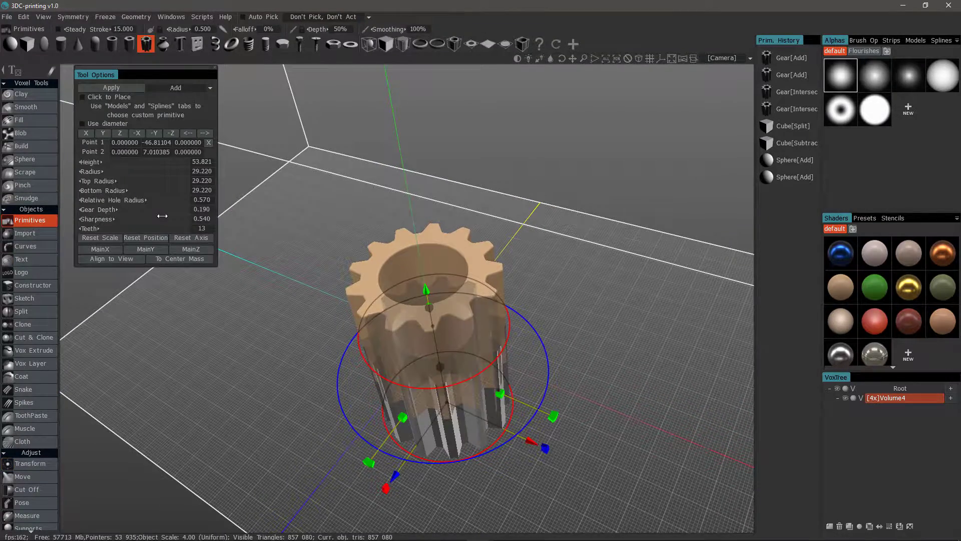
pyautogui.click(114, 46)
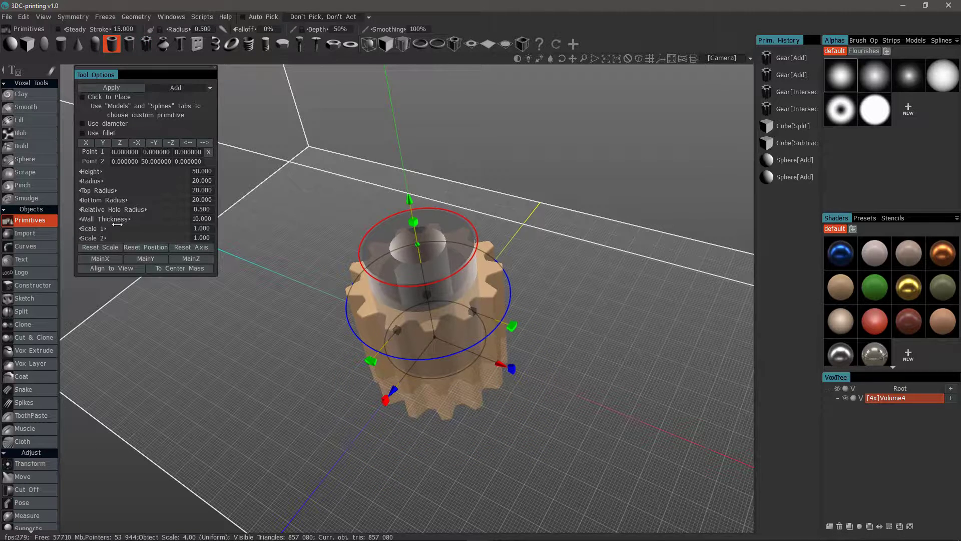
pyautogui.moveTo(122, 219); pyautogui.dragTo(141, 220)
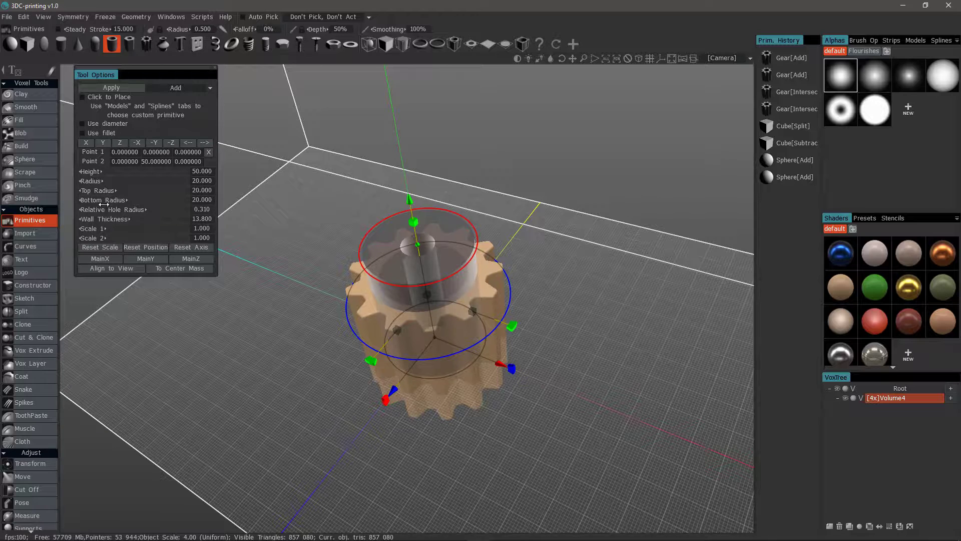
pyautogui.moveTo(115, 181); pyautogui.dragTo(156, 203)
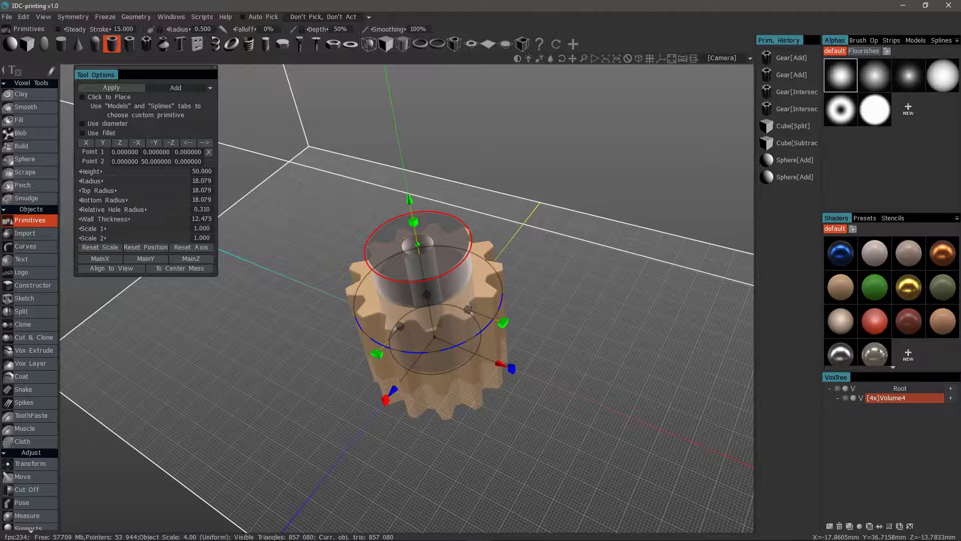
# Fit the tube into the gear's upper end, with a height of about 22.7 and a radius of about 15.7.
pyautogui.moveTo(404, 238); pyautogui.dragTo(414, 226, button='middle')
pyautogui.moveTo(416, 193); pyautogui.dragTo(411, 297)
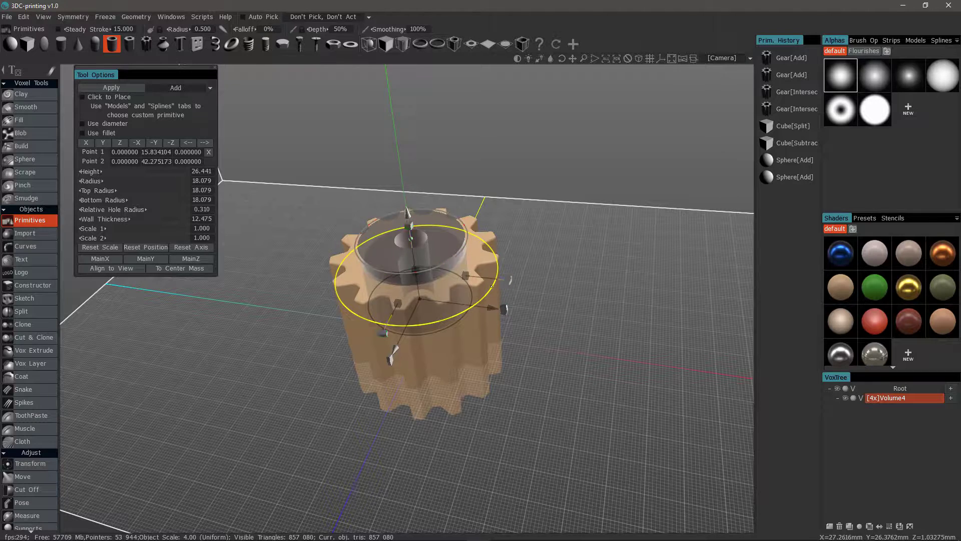
pyautogui.moveTo(492, 286); pyautogui.dragTo(482, 284)
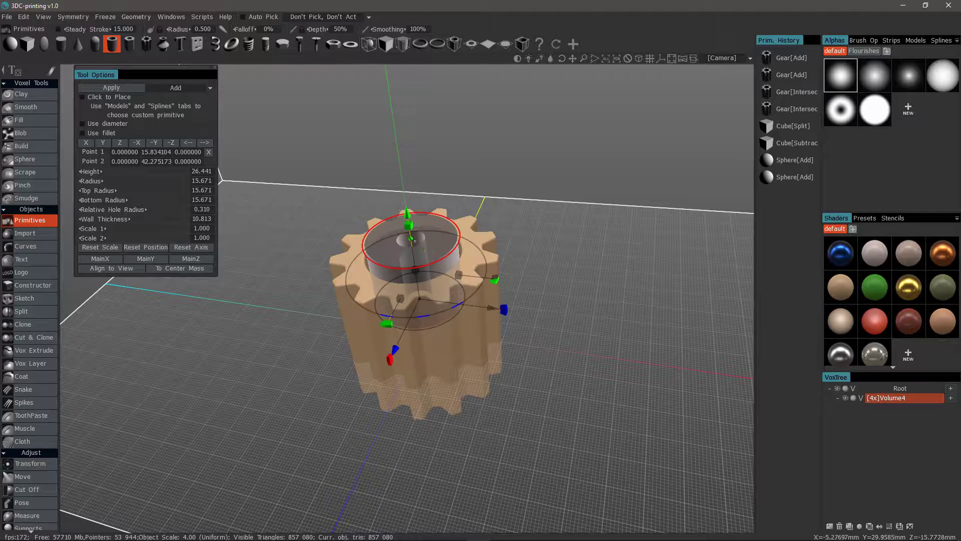
pyautogui.moveTo(409, 225); pyautogui.dragTo(371, 226)
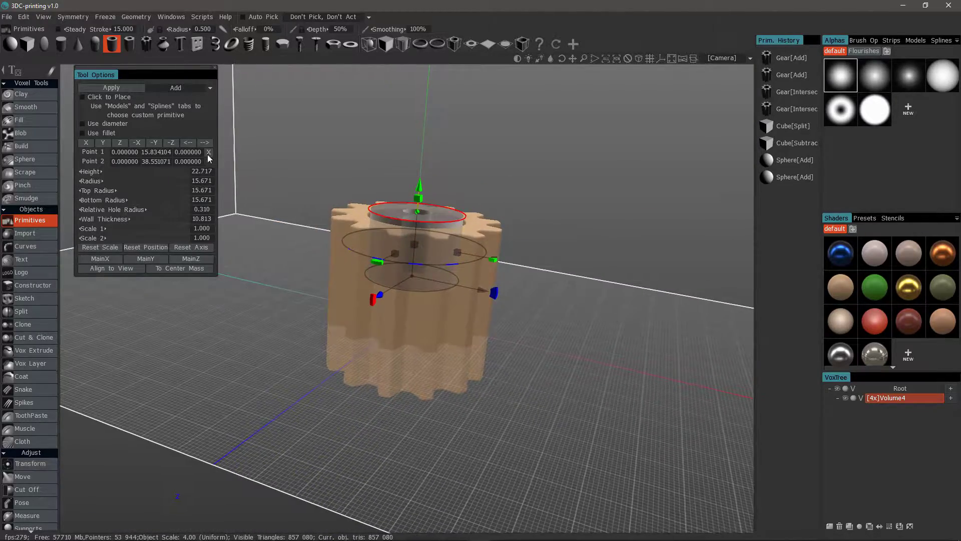
# Add the tube to Volume4 and inspect the combined gear from above and the side with the Clay tool active.
pyautogui.click(126, 88)
pyautogui.keyDown('alt'); pyautogui.moveTo(284, 168); pyautogui.dragTo(40, 98); pyautogui.keyUp('alt')
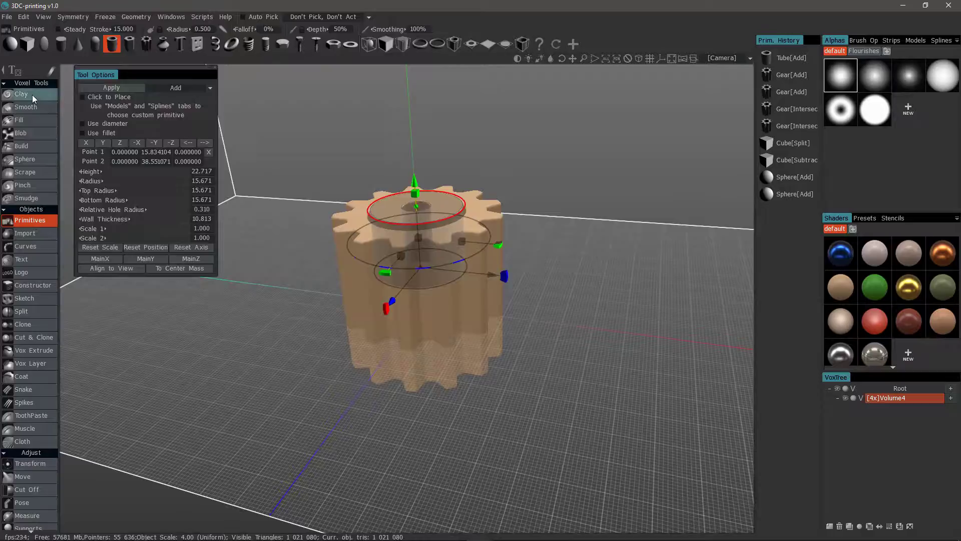
pyautogui.click(32, 95)
pyautogui.keyDown('alt'); pyautogui.moveTo(308, 181); pyautogui.dragTo(228, 329); pyautogui.keyUp('alt')
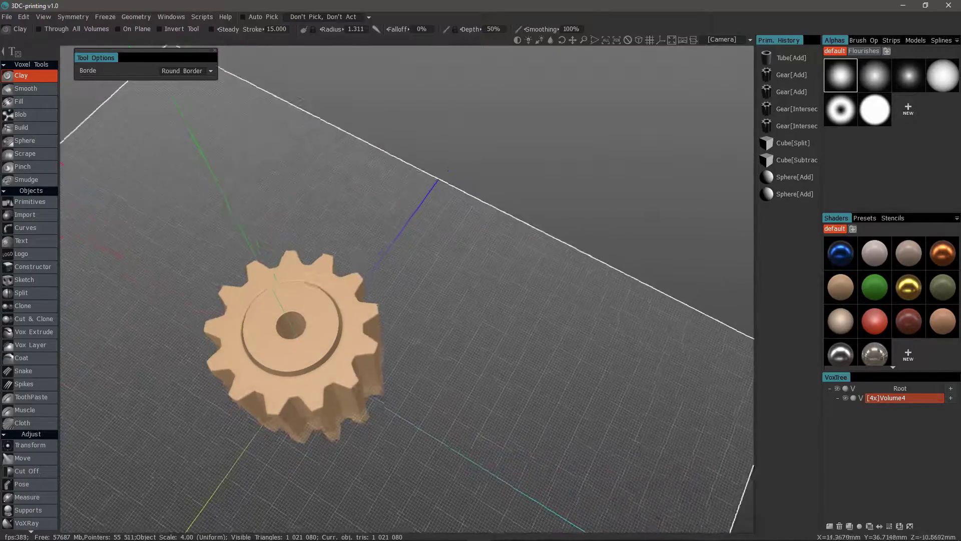
pyautogui.keyDown('alt'); pyautogui.moveTo(315, 313); pyautogui.dragTo(820, 461); pyautogui.keyUp('alt')
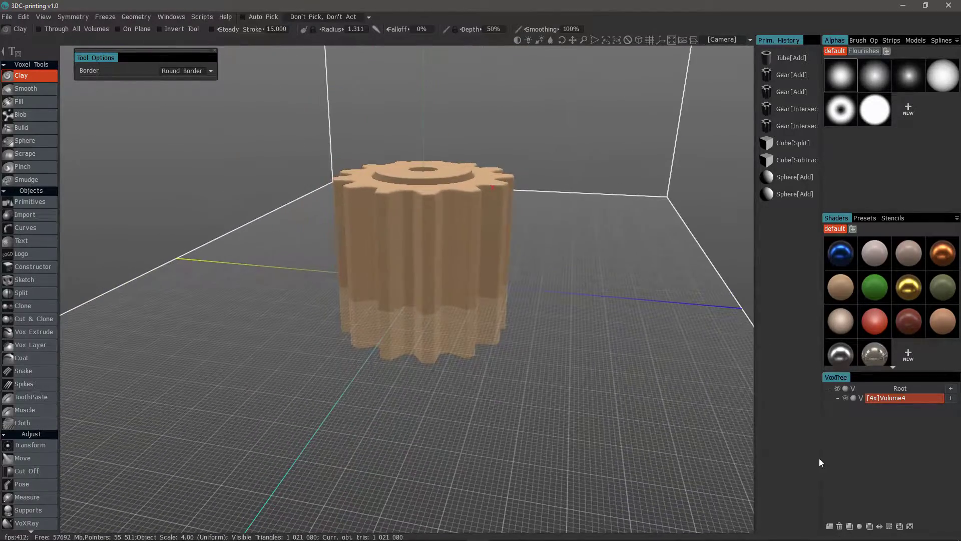
# Create a new volume with the gear's volume hidden, and start a Lathe primitive based on a cylinder.
pyautogui.click(829, 526)
pyautogui.keyDown('alt'); pyautogui.moveTo(588, 226); pyautogui.dragTo(553, 275); pyautogui.keyUp('alt')
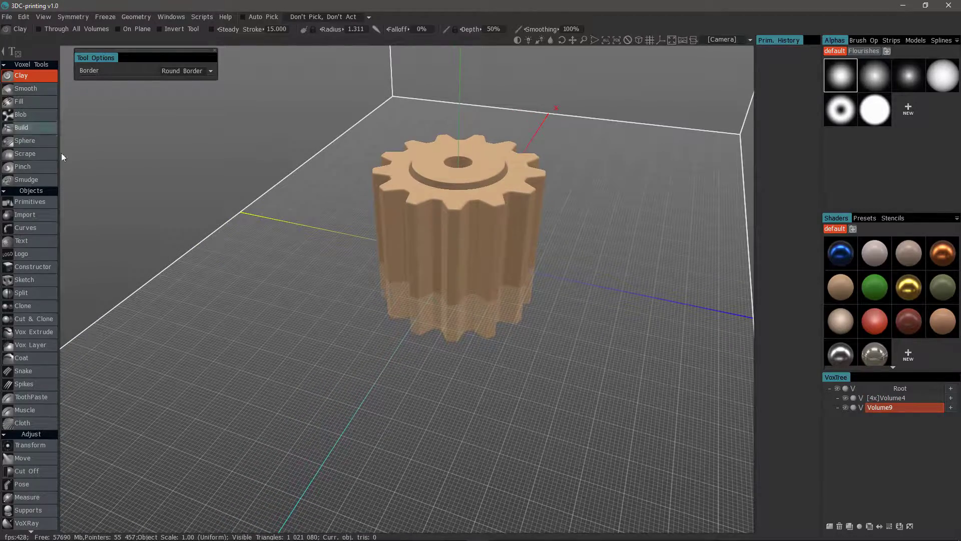
pyautogui.click(30, 202)
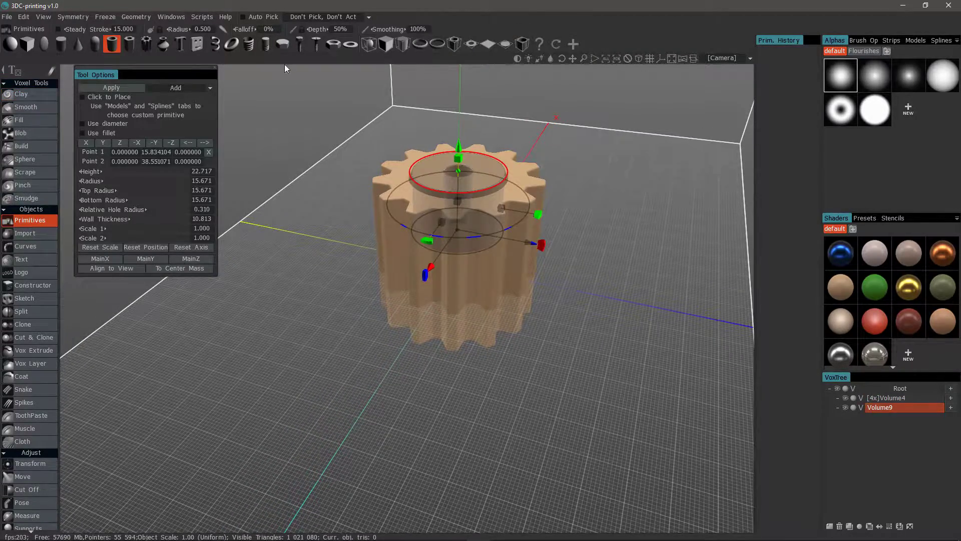
pyautogui.click(159, 43)
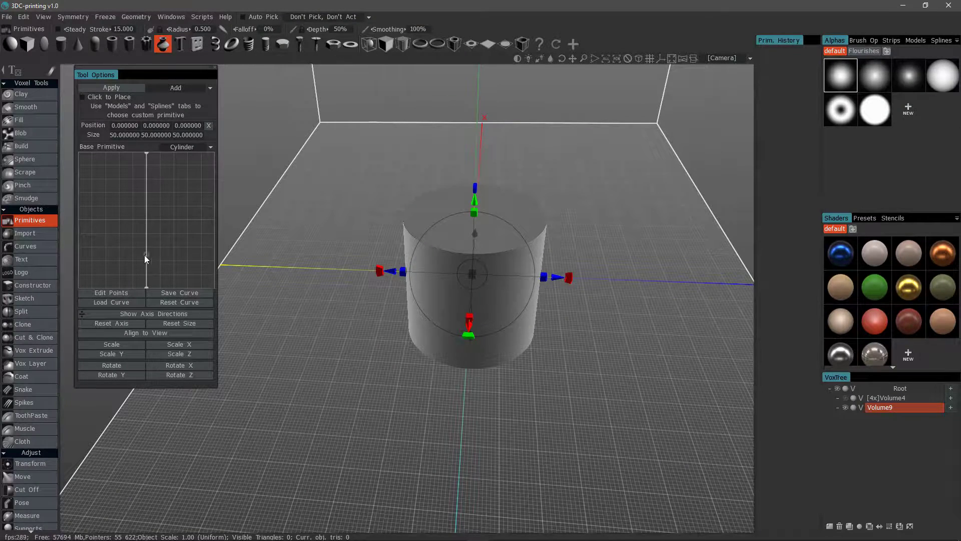
# Add a point low on the lathe's profile curve, pull it outward into a bulge and cycle its point type through sharp and smooth.
pyautogui.moveTo(146, 261); pyautogui.dragTo(170, 253)
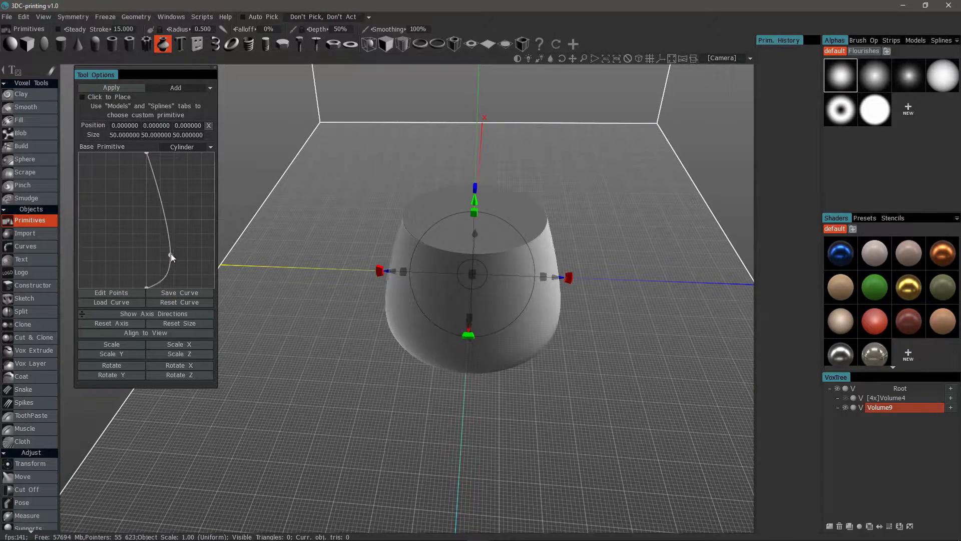
pyautogui.rightClick(169, 254)
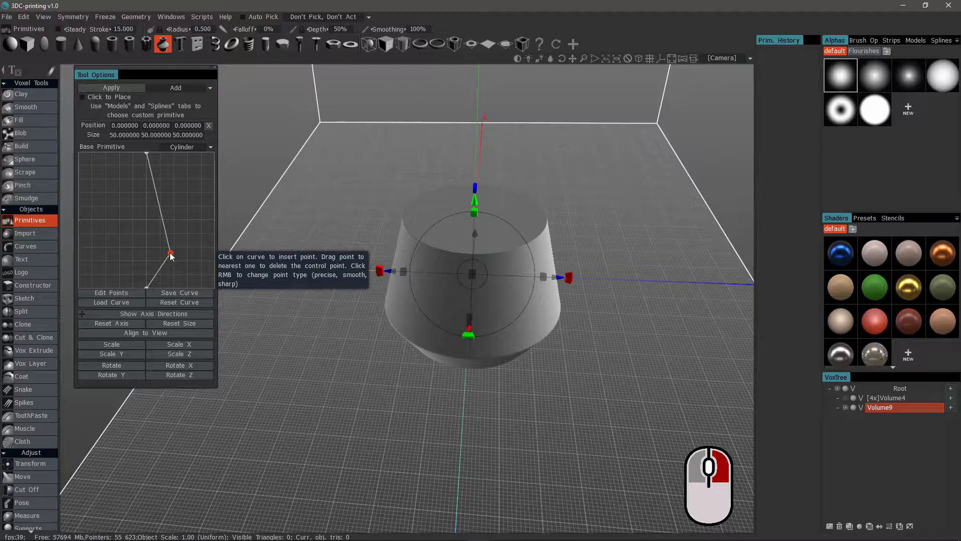
pyautogui.rightClick(170, 254)
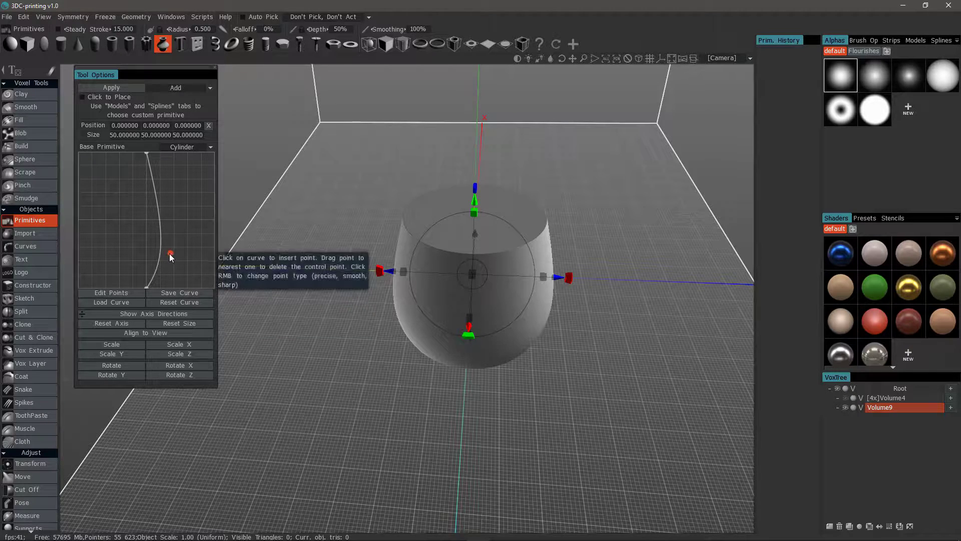
pyautogui.moveTo(170, 253); pyautogui.dragTo(173, 249)
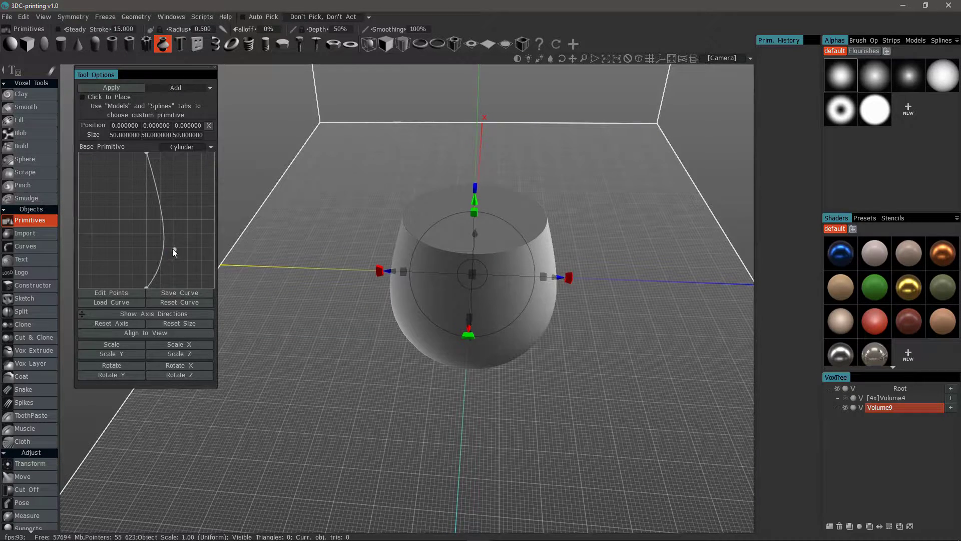
pyautogui.click(176, 251)
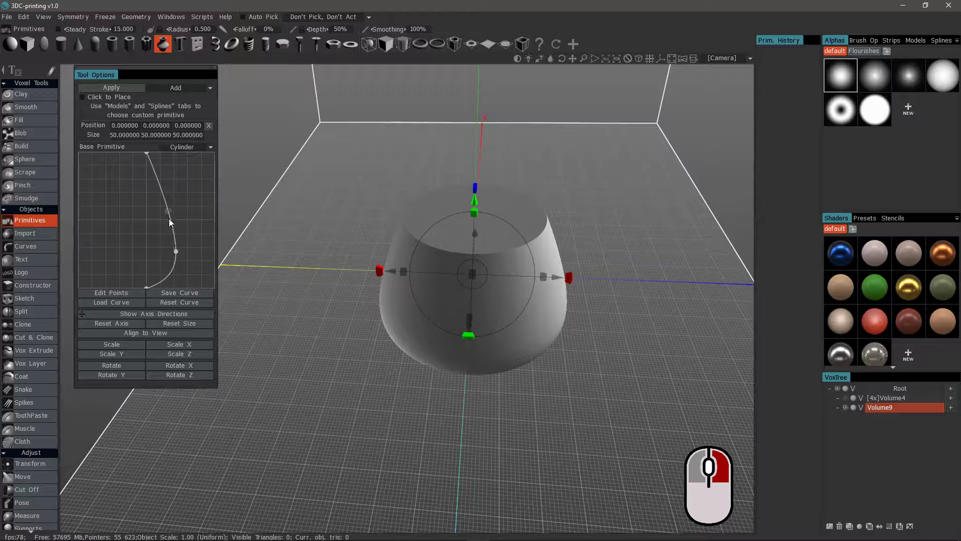
pyautogui.rightClick(172, 266)
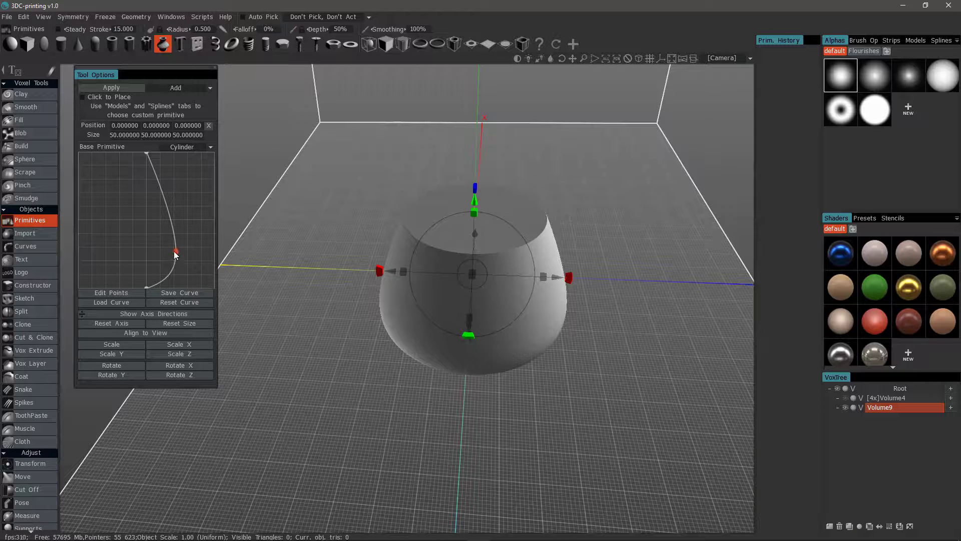
# Make the low bulge point sharp, add three points near the profile's upper end and pull the middle one inward into a sharp-cornered groove.
pyautogui.rightClick(176, 252)
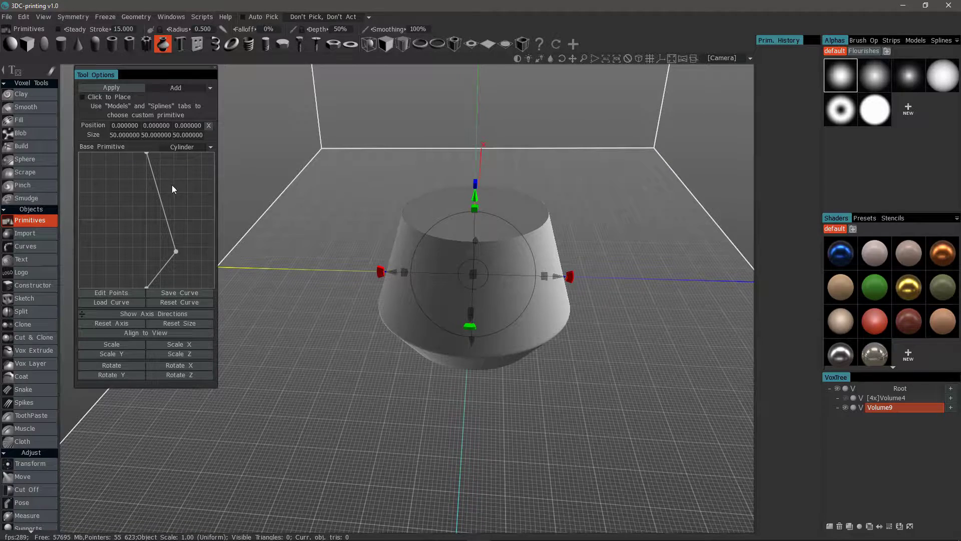
pyautogui.click(153, 173)
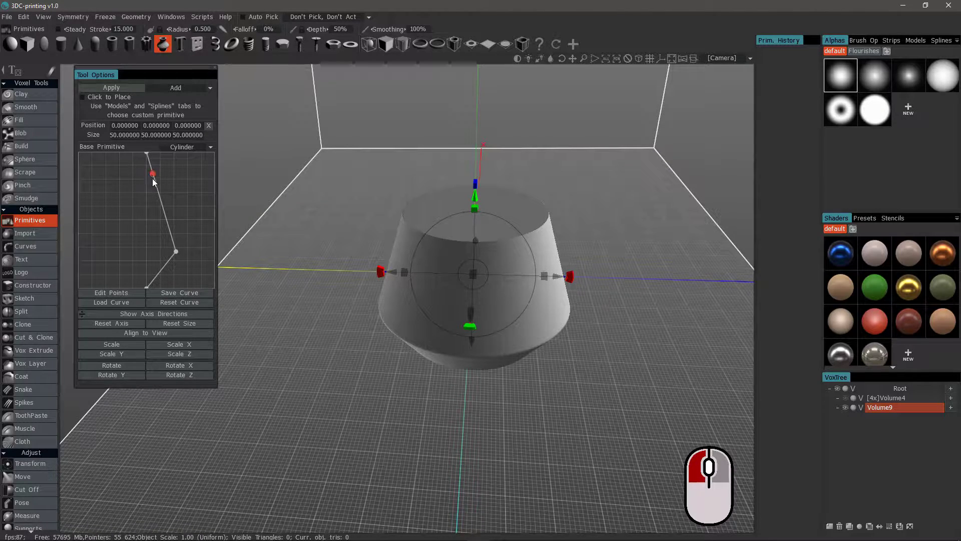
pyautogui.click(158, 195)
pyautogui.click(155, 183)
pyautogui.click(157, 187)
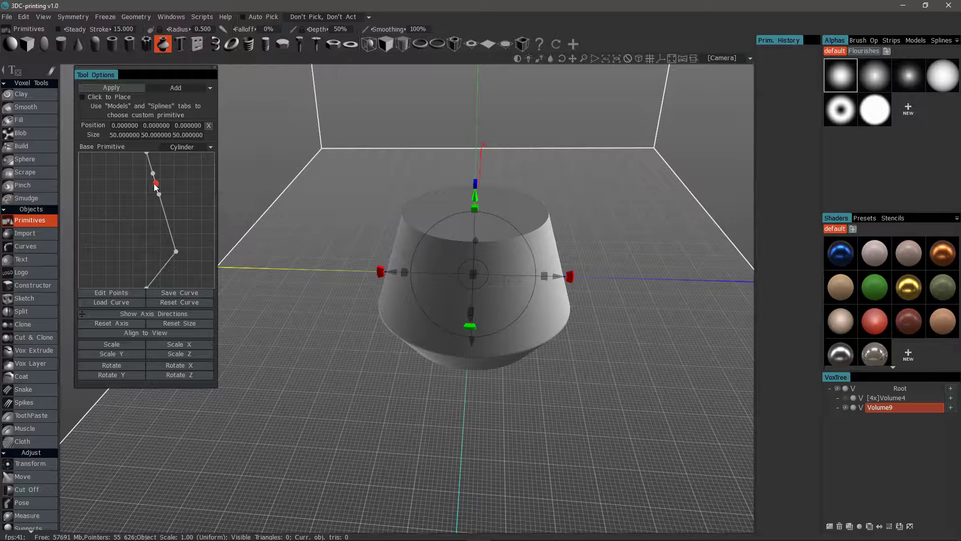
pyautogui.moveTo(154, 186); pyautogui.dragTo(145, 186)
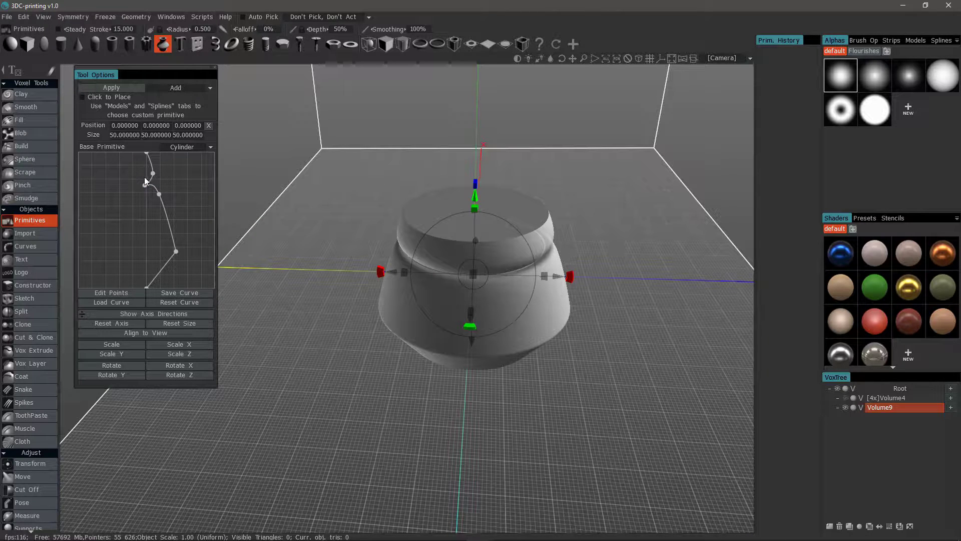
pyautogui.rightClick(153, 174)
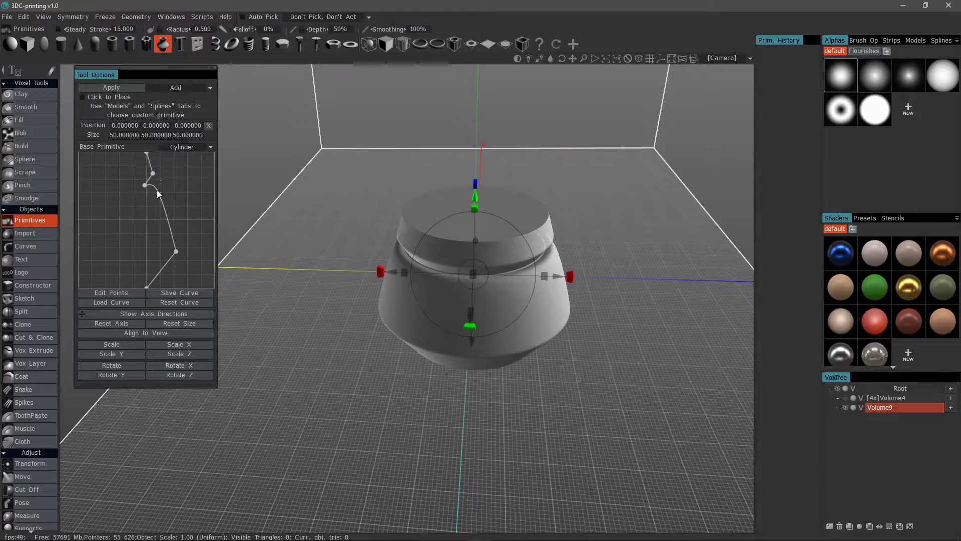
pyautogui.rightClick(160, 196)
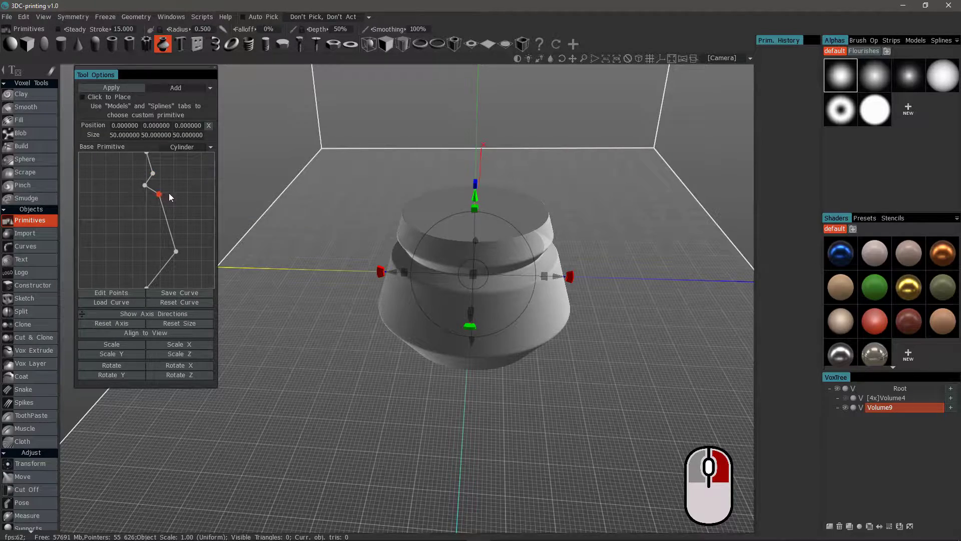
# Add a point near the profile's upper end and pull the end point inward to form the jar's rim.
pyautogui.moveTo(360, 142); pyautogui.dragTo(257, 160)
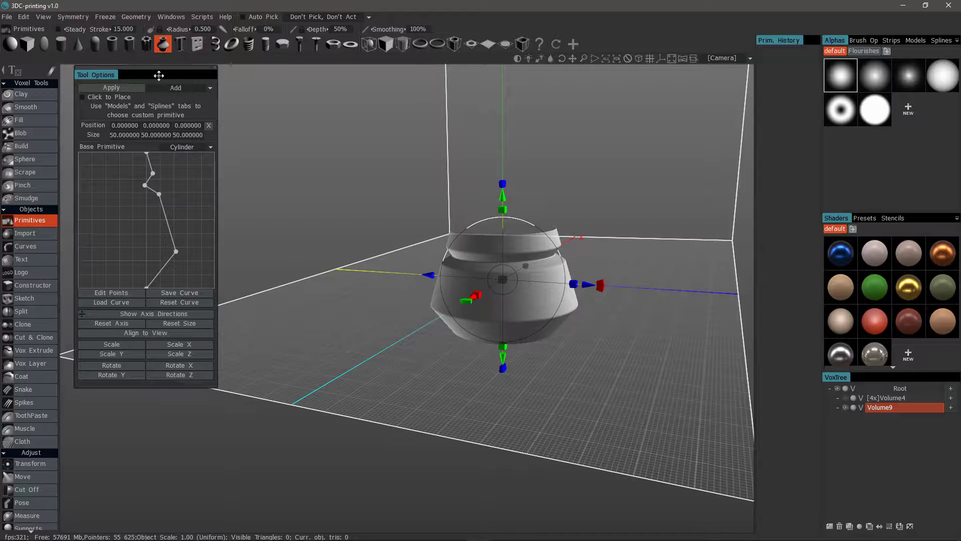
pyautogui.click(148, 157)
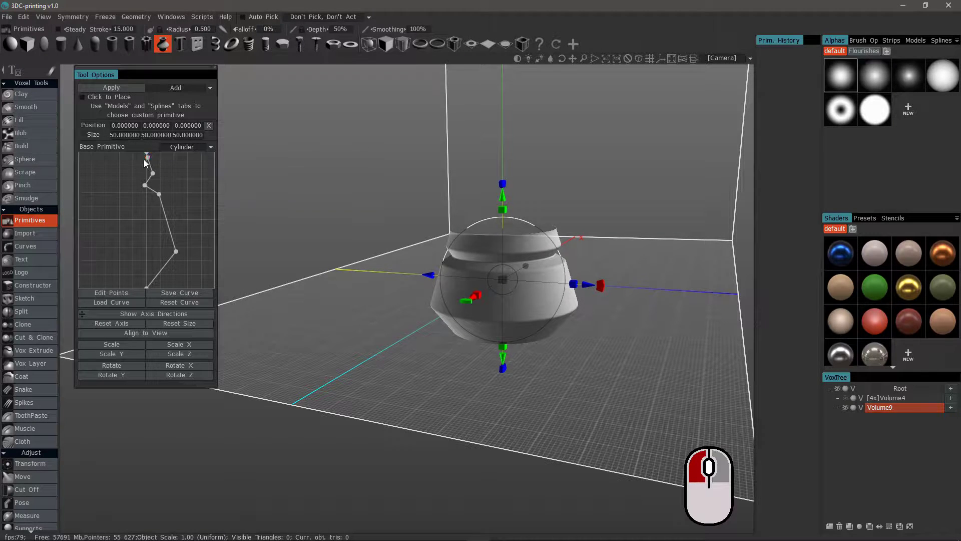
pyautogui.moveTo(144, 158); pyautogui.dragTo(148, 156)
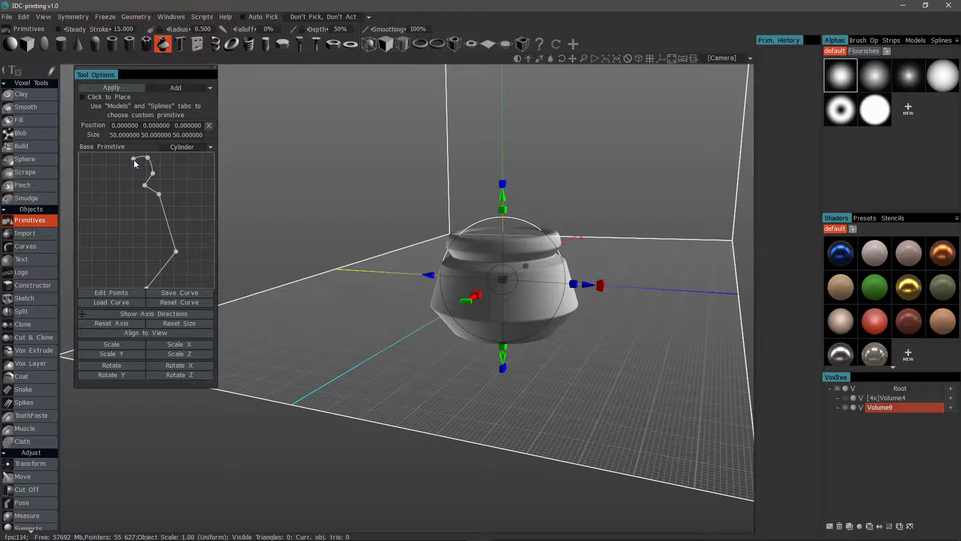
pyautogui.moveTo(280, 196); pyautogui.dragTo(311, 178)
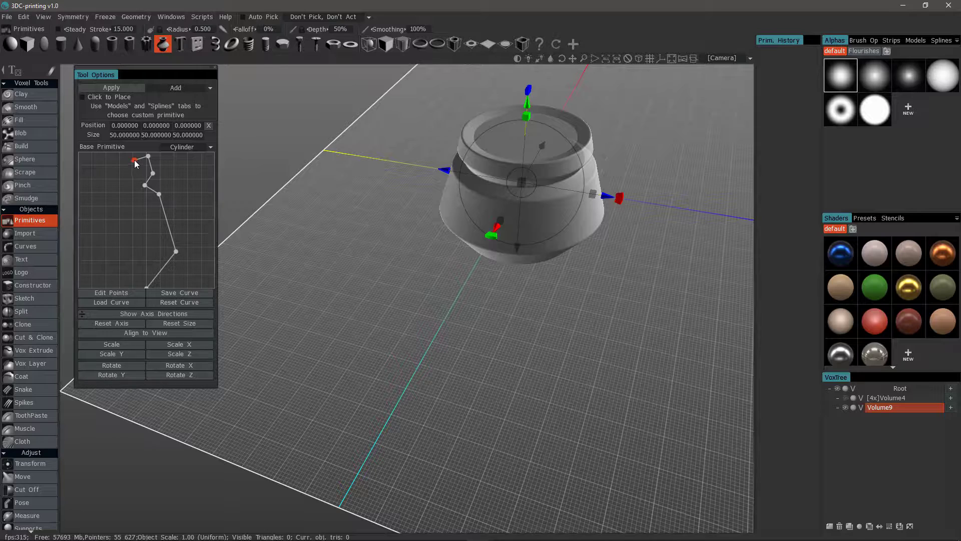
# Extend the profile down inside the jar to a floor, and add points to the inner wall so it follows the outer neck groove.
pyautogui.moveTo(135, 161); pyautogui.dragTo(159, 250)
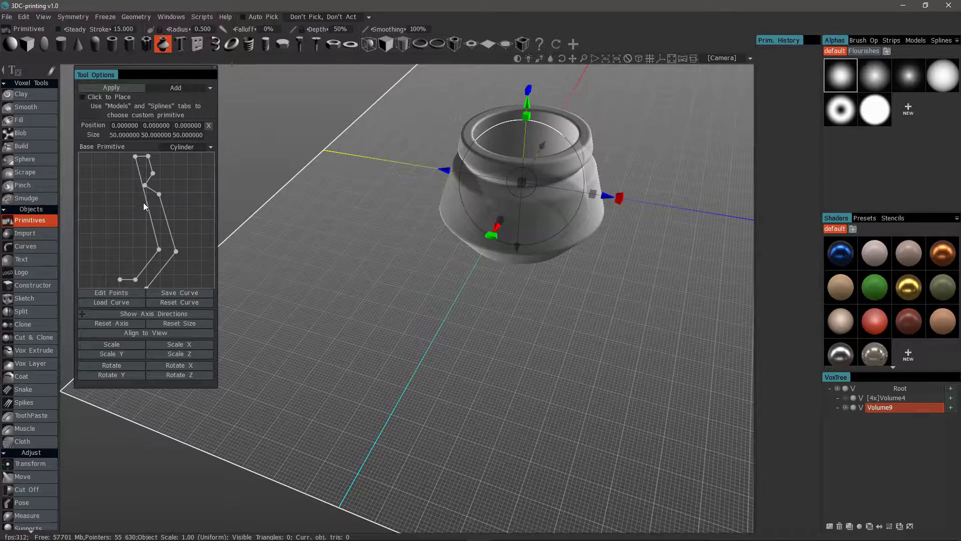
pyautogui.moveTo(145, 193); pyautogui.dragTo(130, 190)
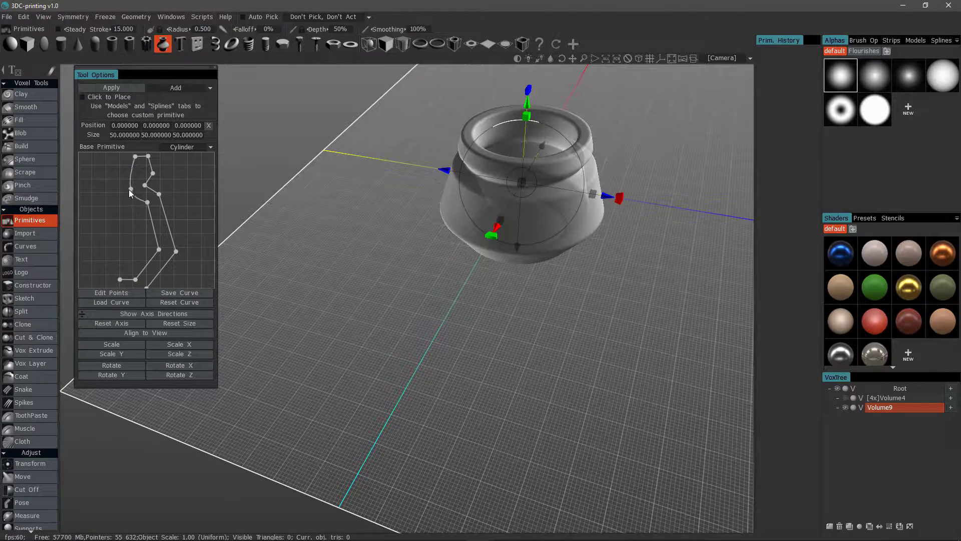
pyautogui.click(139, 172)
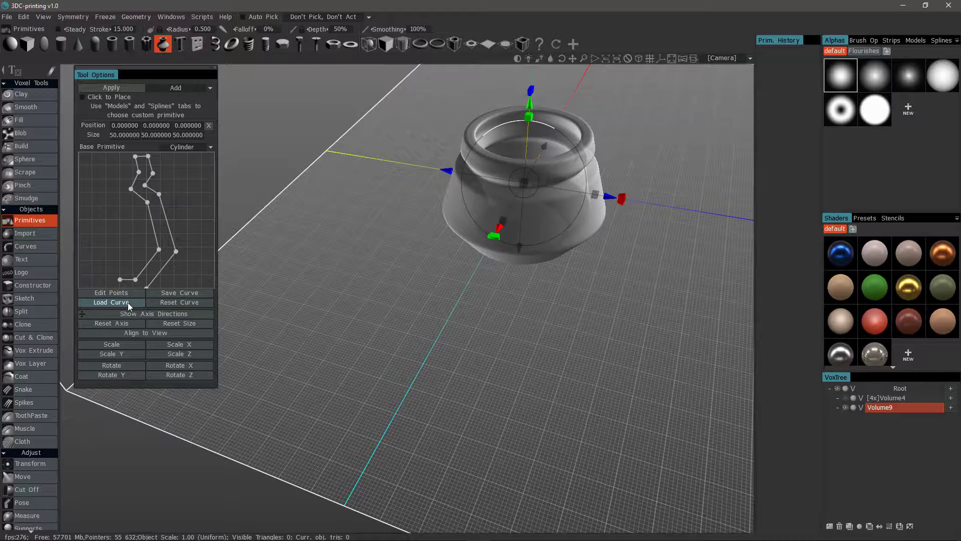
pyautogui.moveTo(412, 283); pyautogui.dragTo(179, 152)
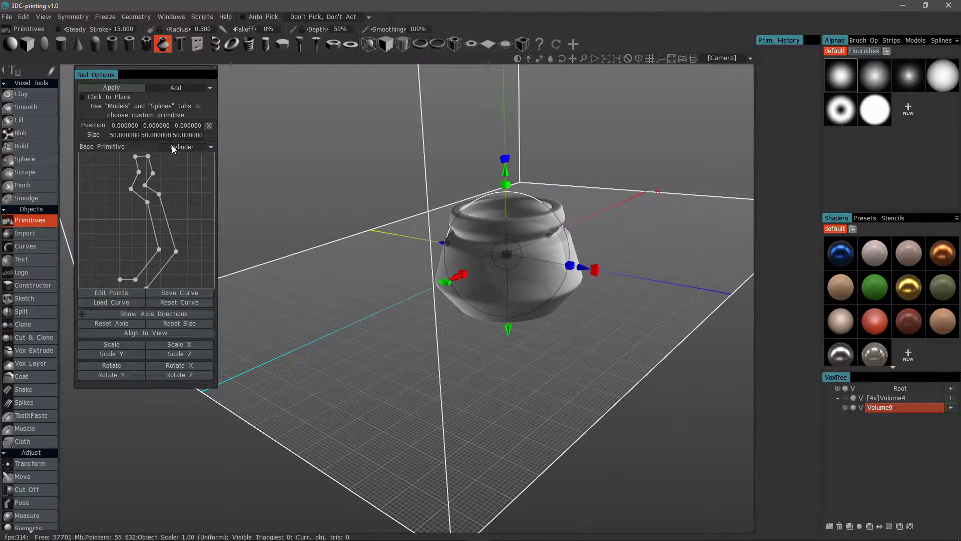
# Try Cube as the lathe's base primitive and return it to Cylinder.
pyautogui.click(190, 147)
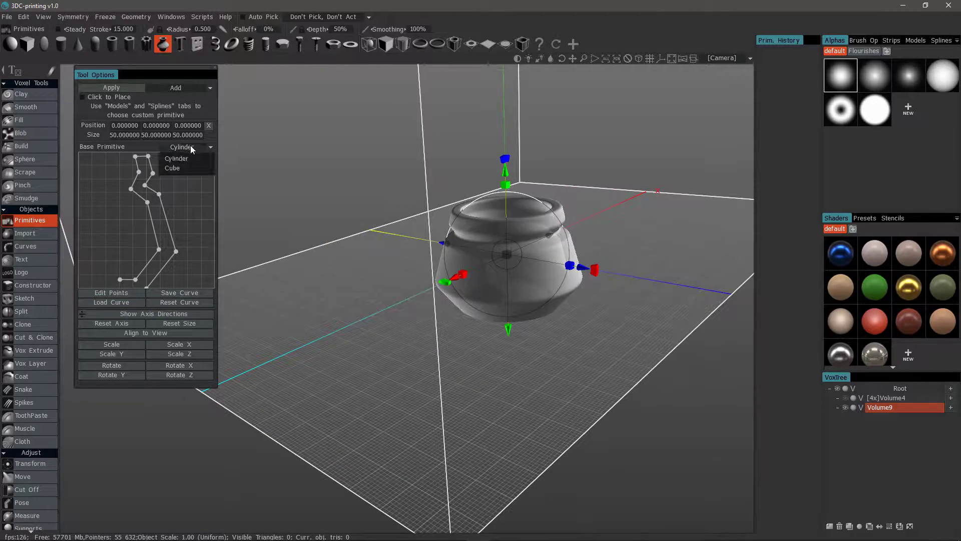
pyautogui.click(184, 170)
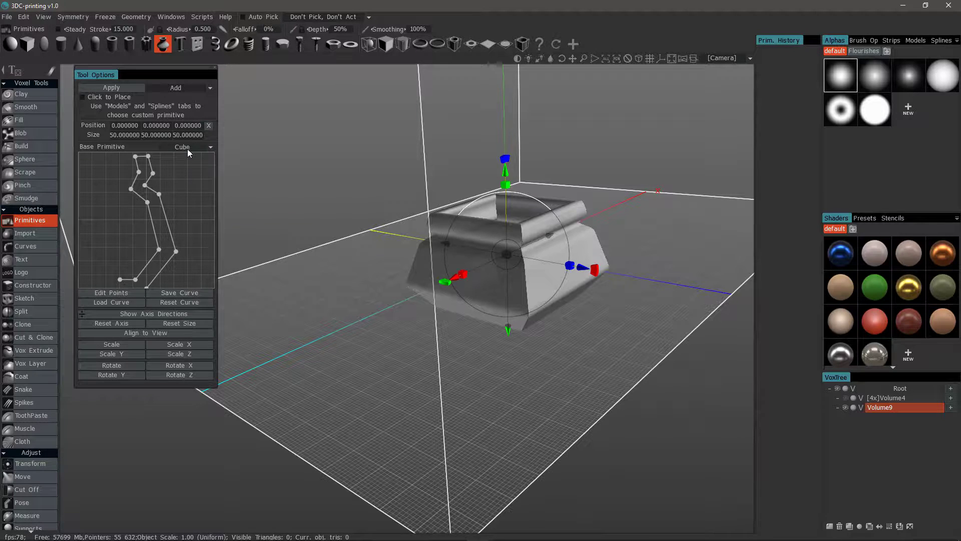
pyautogui.click(185, 158)
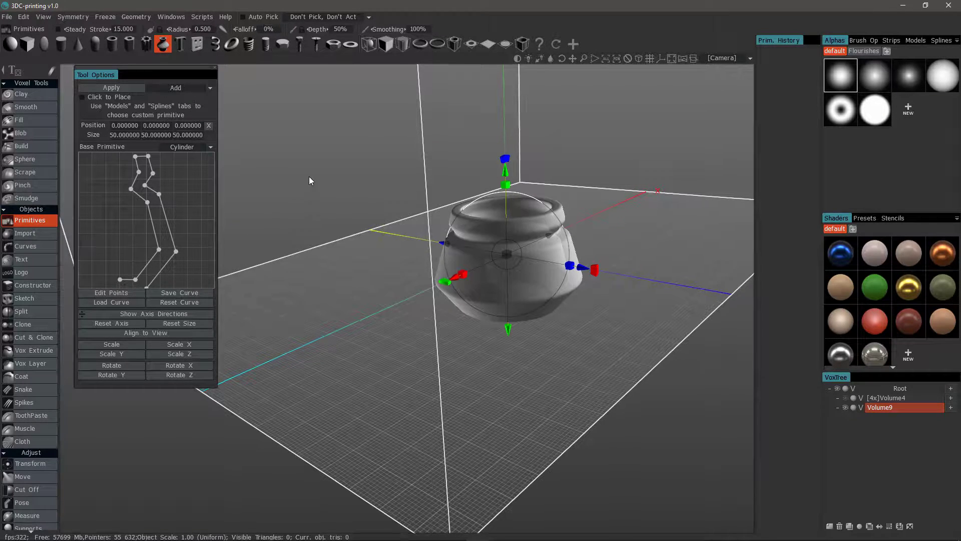
# Apply the lathe jar to Volume9 in Add mode.
pyautogui.moveTo(308, 176); pyautogui.dragTo(381, 265)
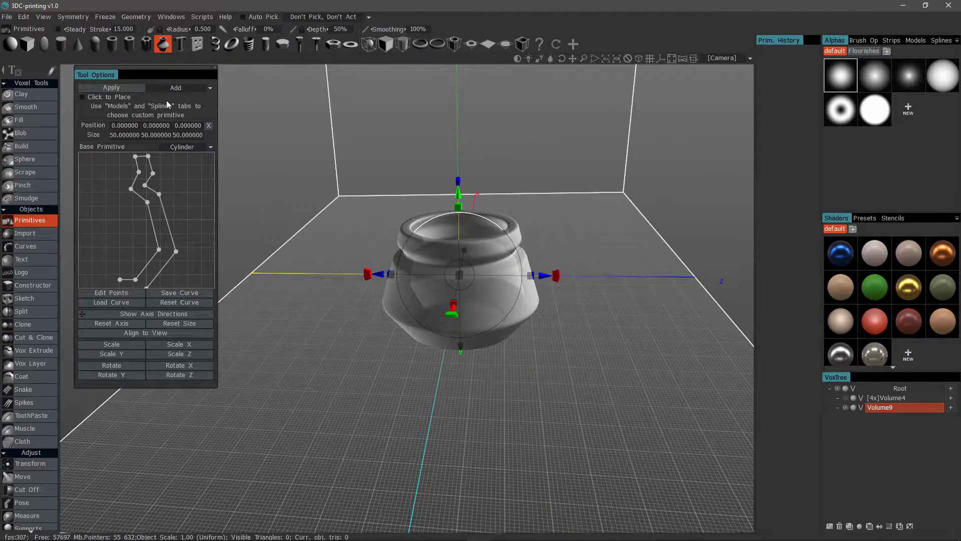
pyautogui.click(110, 87)
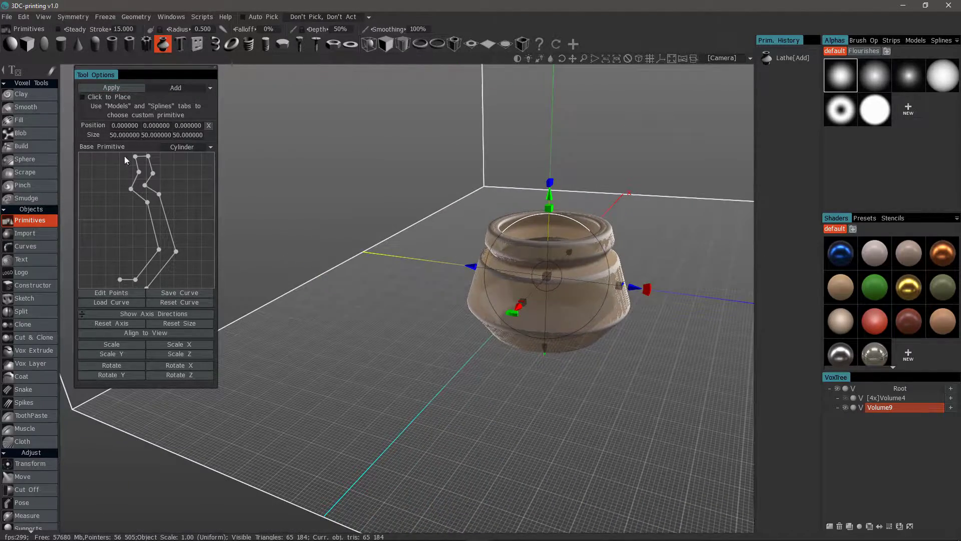
# Start a Text primitive reading GIT R DONE! and place it in front of the jar, tilted slightly and raised about 1.6.
pyautogui.click(180, 44)
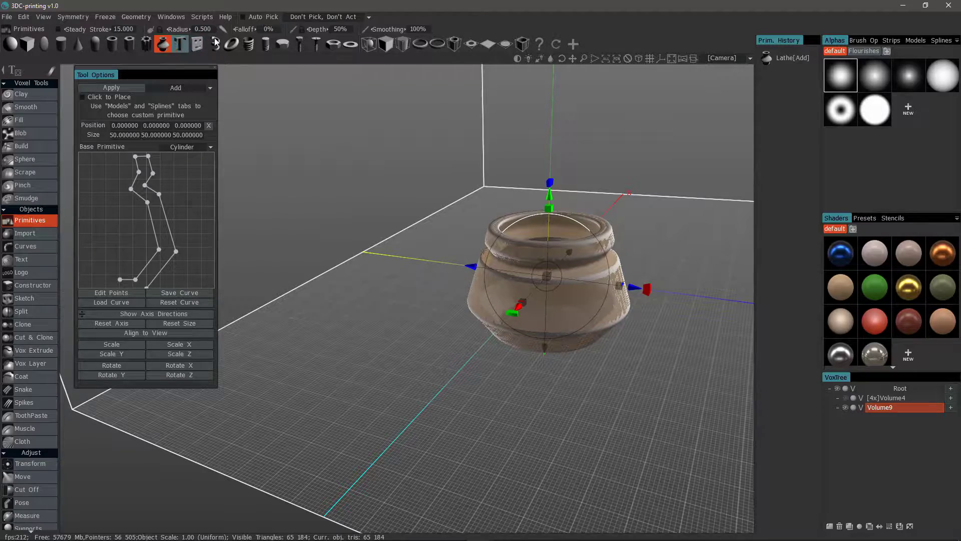
pyautogui.moveTo(522, 296); pyautogui.dragTo(605, 244)
pyautogui.moveTo(603, 278); pyautogui.dragTo(622, 237)
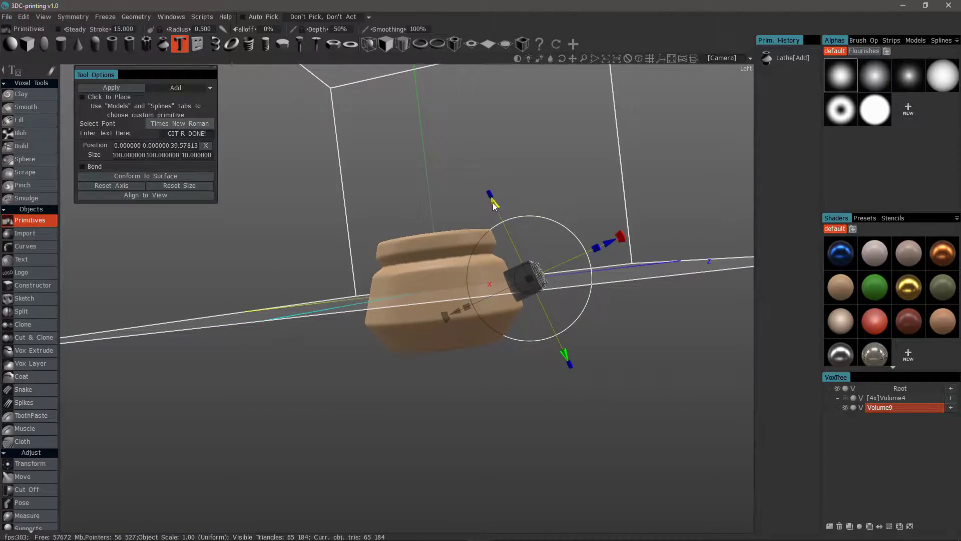
pyautogui.moveTo(493, 202); pyautogui.dragTo(491, 197)
pyautogui.moveTo(531, 165); pyautogui.dragTo(555, 264)
# Bend the text with a radius of about 41.9 and move it into the jar's wall, to about 32.1 in Z.
pyautogui.click(82, 166)
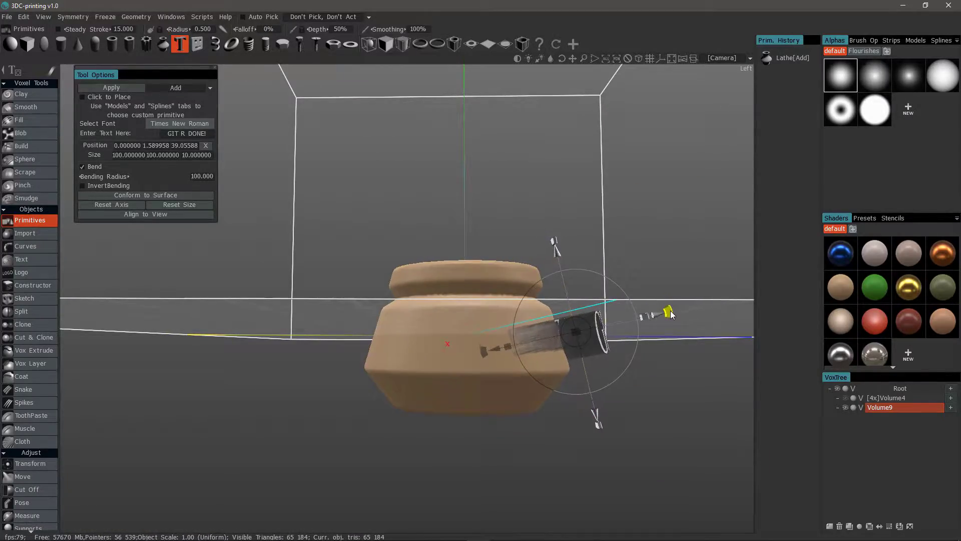
pyautogui.moveTo(669, 310); pyautogui.dragTo(510, 193)
pyautogui.moveTo(635, 245); pyautogui.dragTo(638, 256)
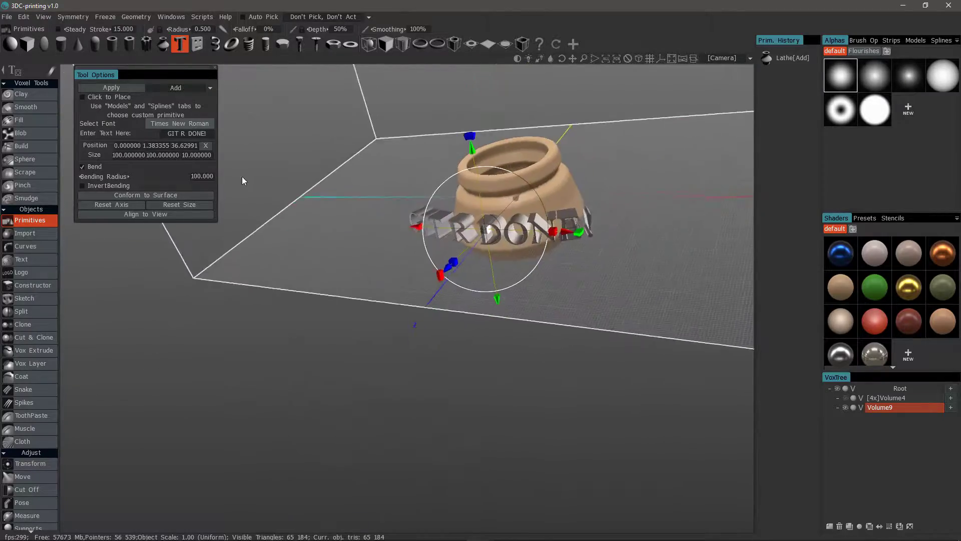
pyautogui.click(145, 196)
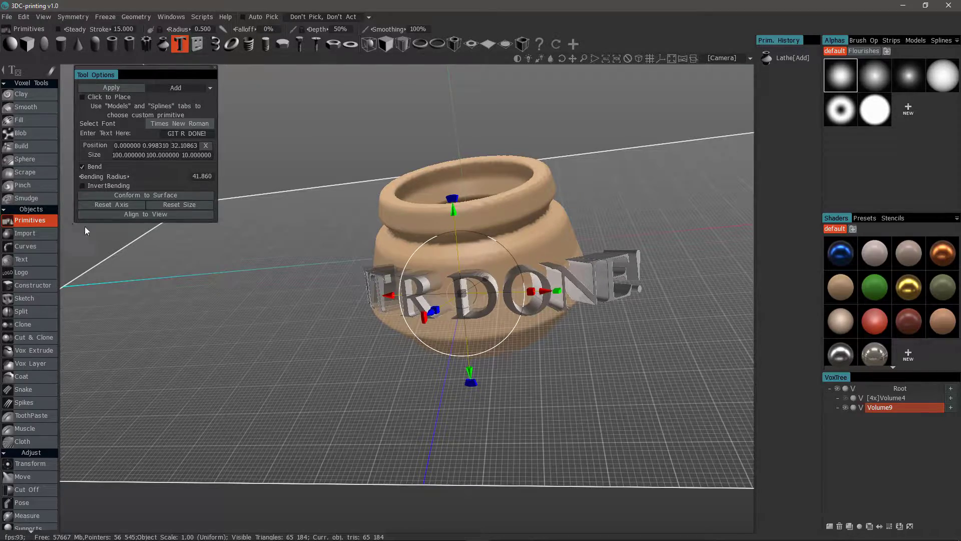
pyautogui.click(138, 206)
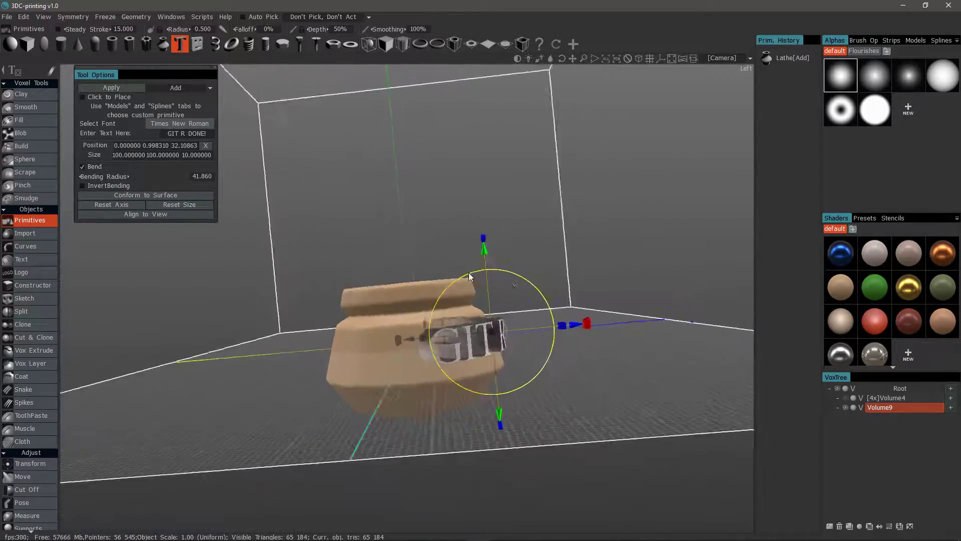
# Tighten the text's bending radius to about 30.9 so it wraps around the jar, checking from above.
pyautogui.moveTo(470, 276); pyautogui.dragTo(540, 245)
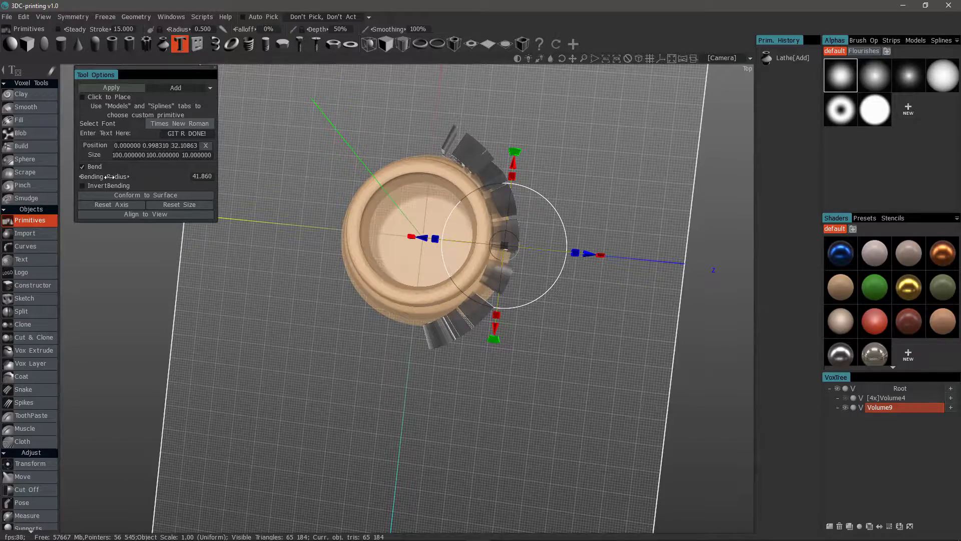
pyautogui.moveTo(113, 176); pyautogui.dragTo(108, 177)
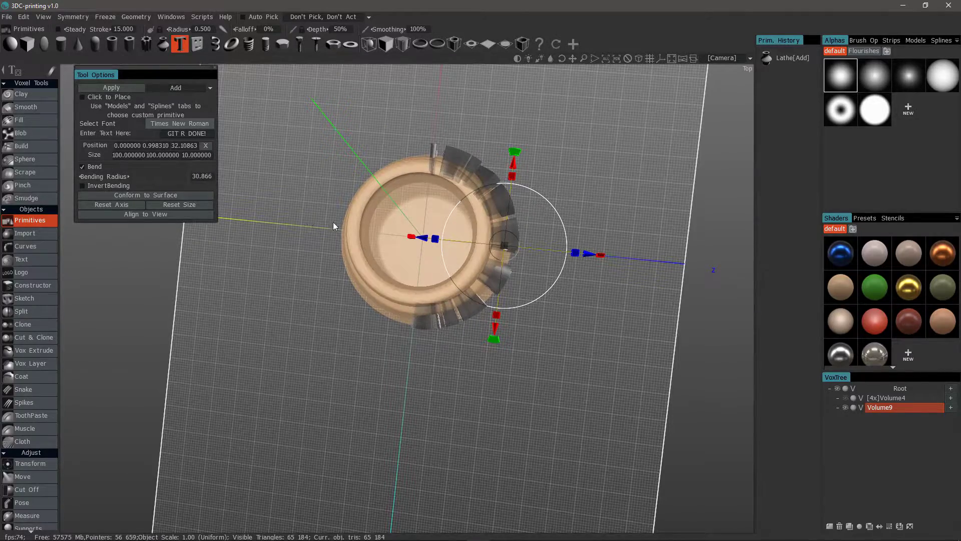
pyautogui.moveTo(332, 221); pyautogui.dragTo(285, 218)
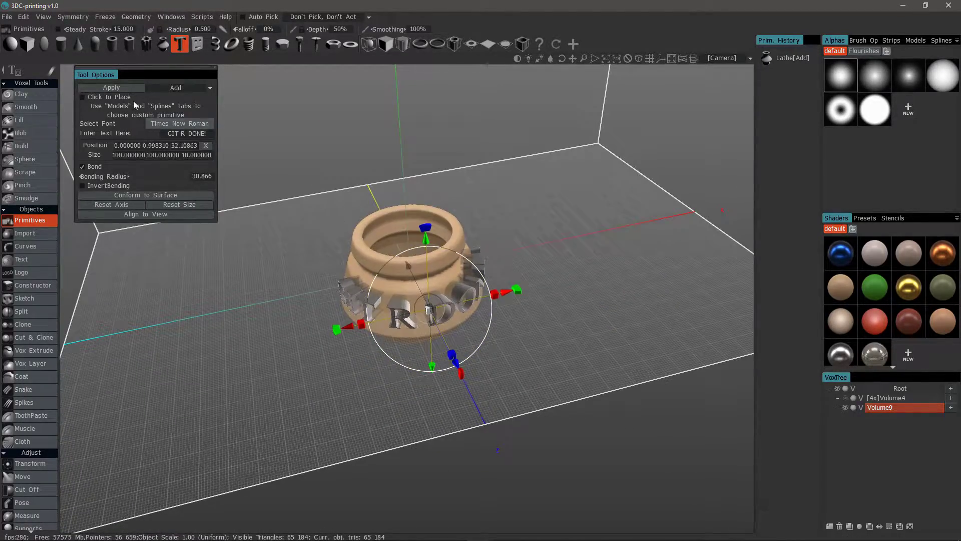
# Set the text primitive's boolean operation to Subtract.
pyautogui.click(178, 88)
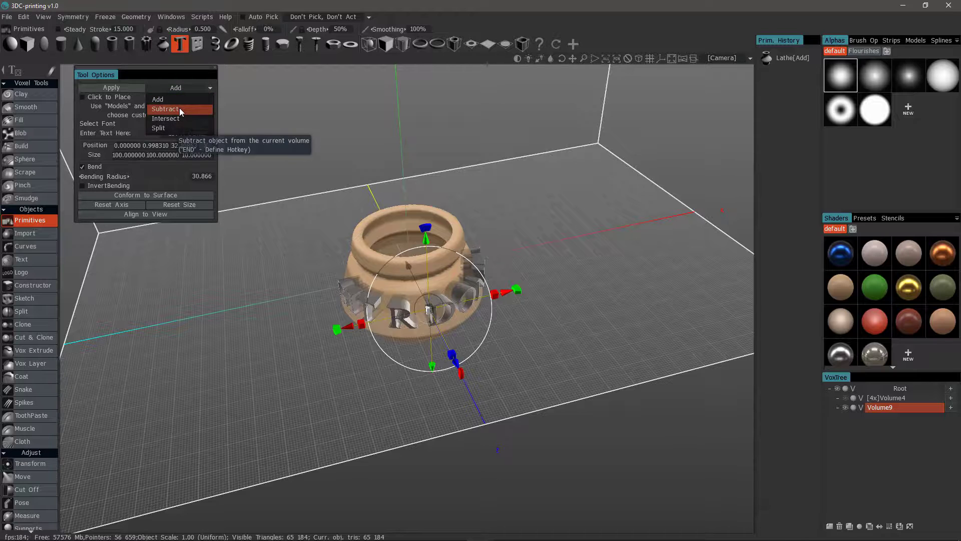
pyautogui.click(179, 107)
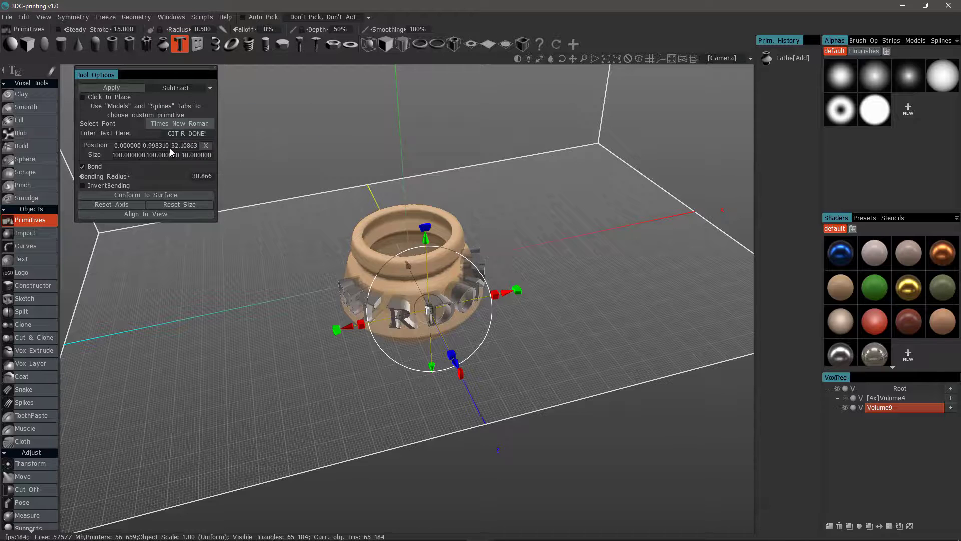
# Cut the text into the jar, inspect the engraving with the Clay tool active, and undo the cut.
pyautogui.click(119, 90)
pyautogui.click(26, 98)
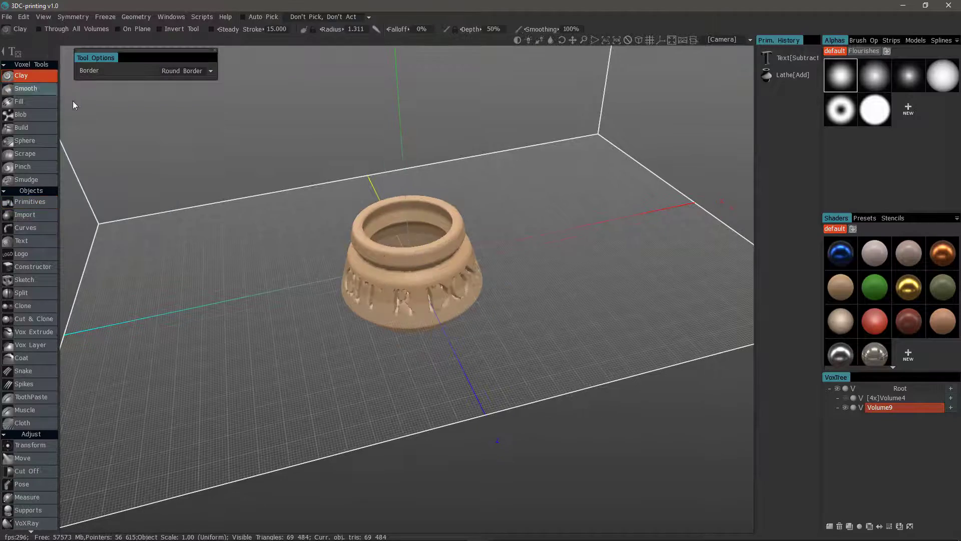
pyautogui.moveTo(256, 169); pyautogui.dragTo(283, 195)
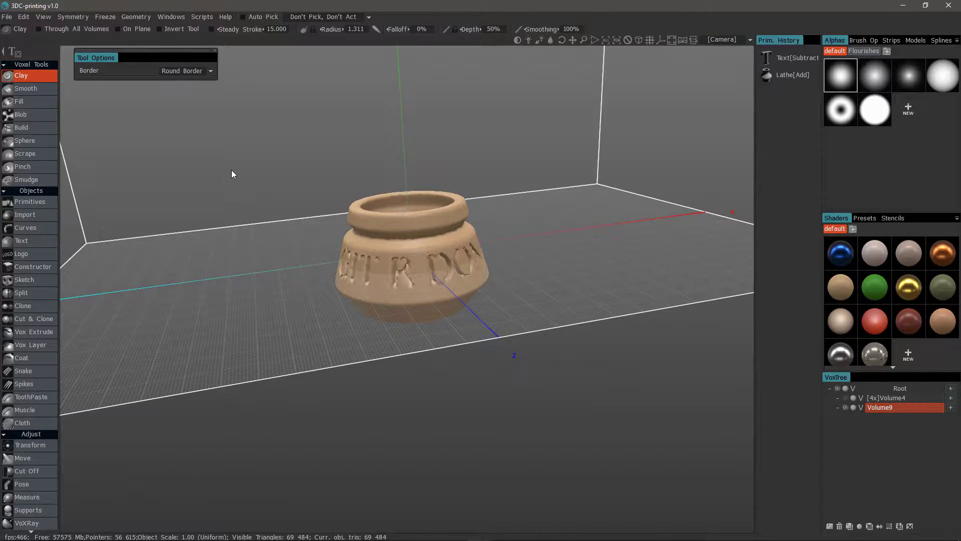
pyautogui.hotkey('ctrl', 'z')
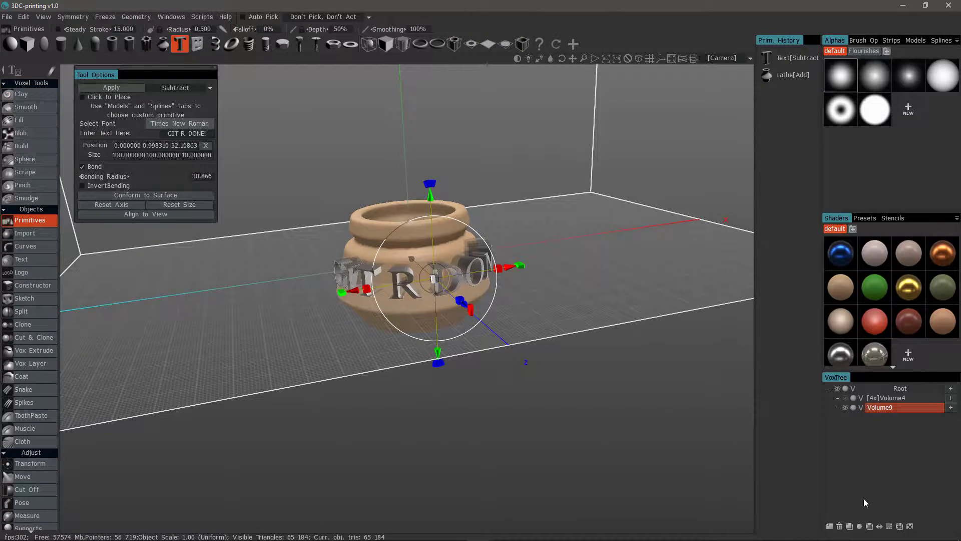
# Increase the resolution of Volume9 three times, to 8x.
pyautogui.click(889, 527)
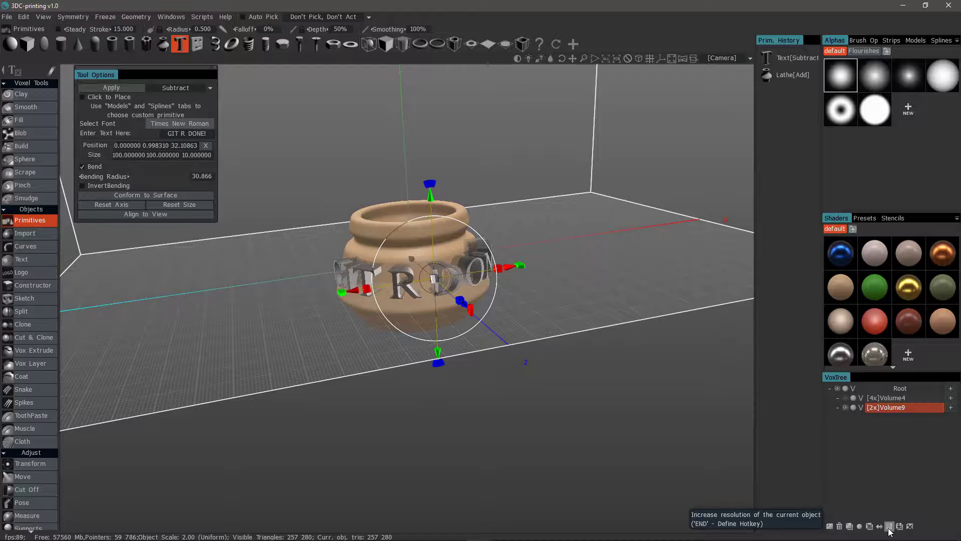
pyautogui.click(889, 527)
pyautogui.click(889, 526)
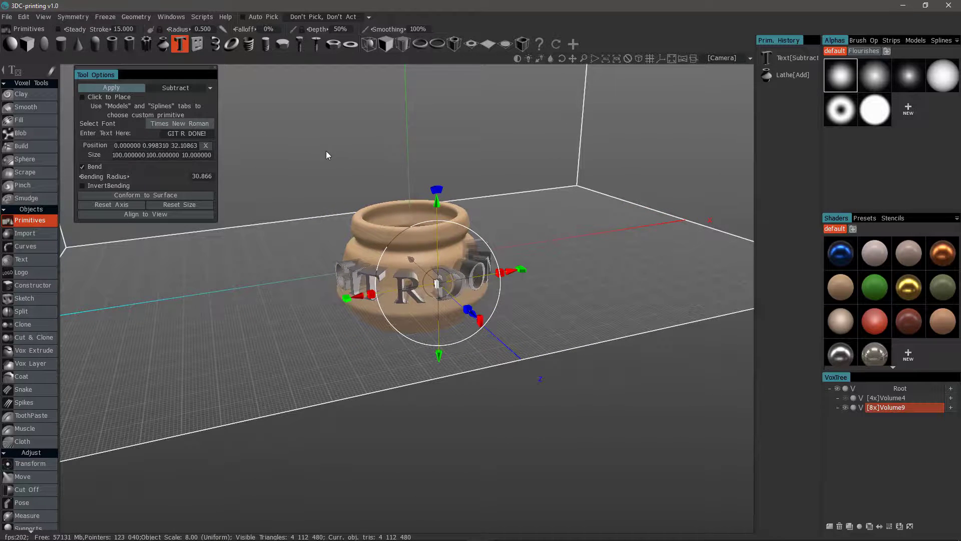
# Cut the bent text into the 8x-resolution jar and inspect the engraving with the Clay tool active before returning to Primitives.
pyautogui.press('Return')
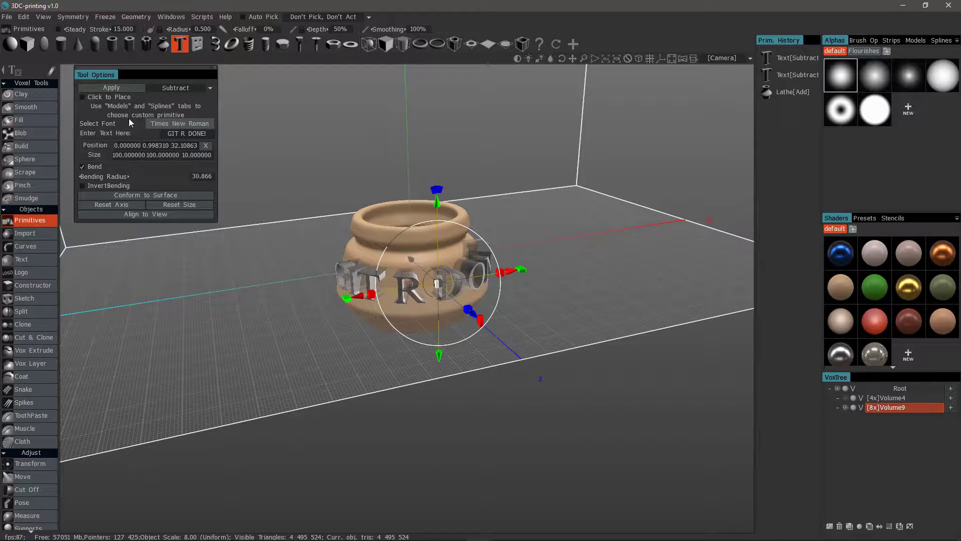
pyautogui.click(31, 94)
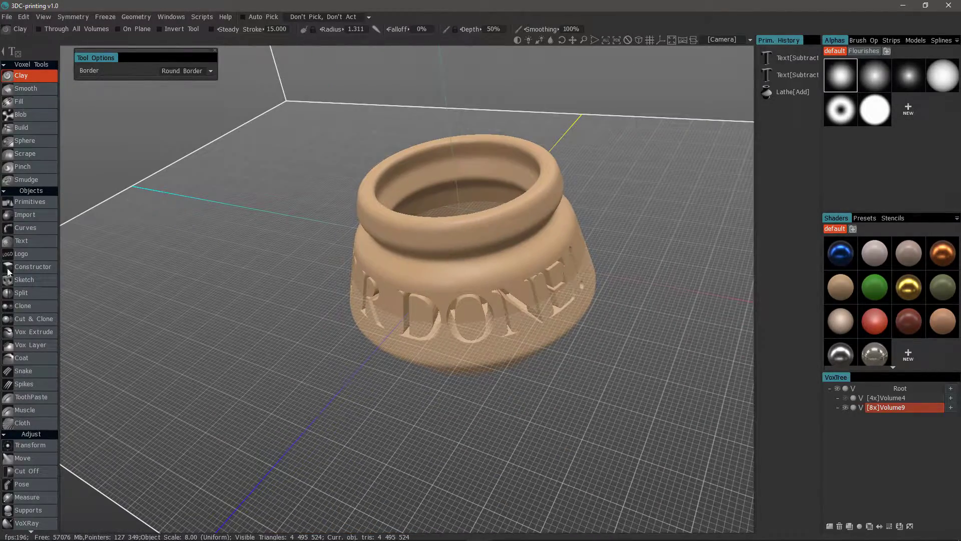
pyautogui.click(31, 202)
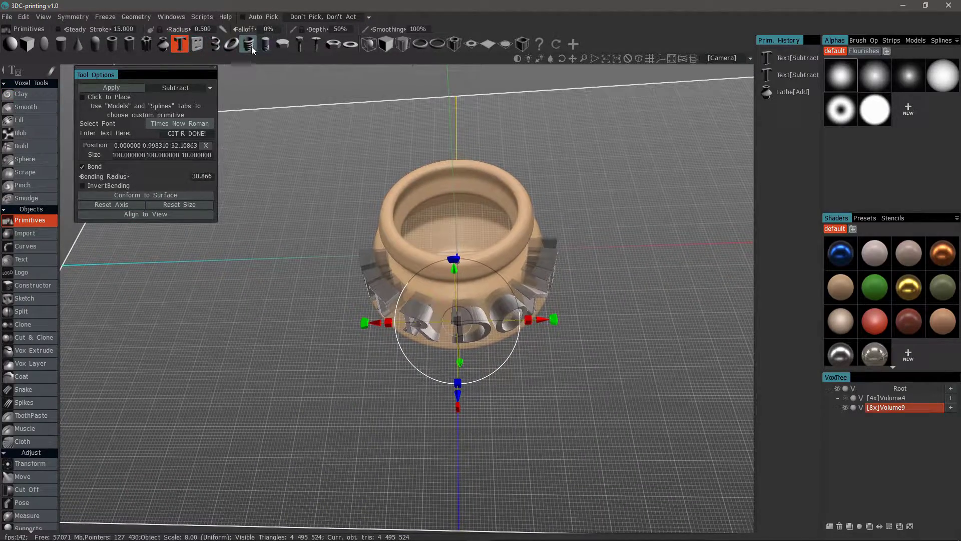
# Preview the spiral thread primitive, switch to the threaded rod primitive, and try thread profiles, ending on the rounded one.
pyautogui.click(248, 44)
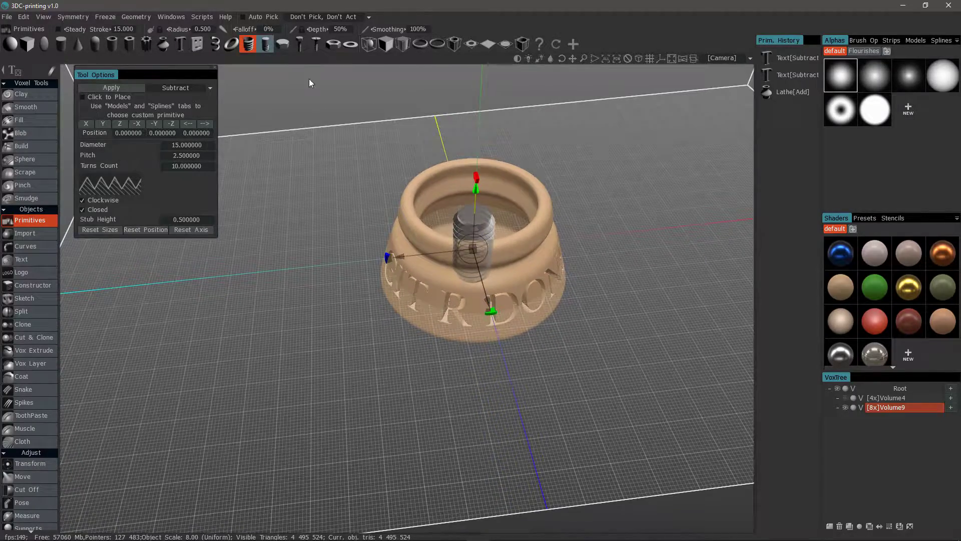
pyautogui.click(266, 44)
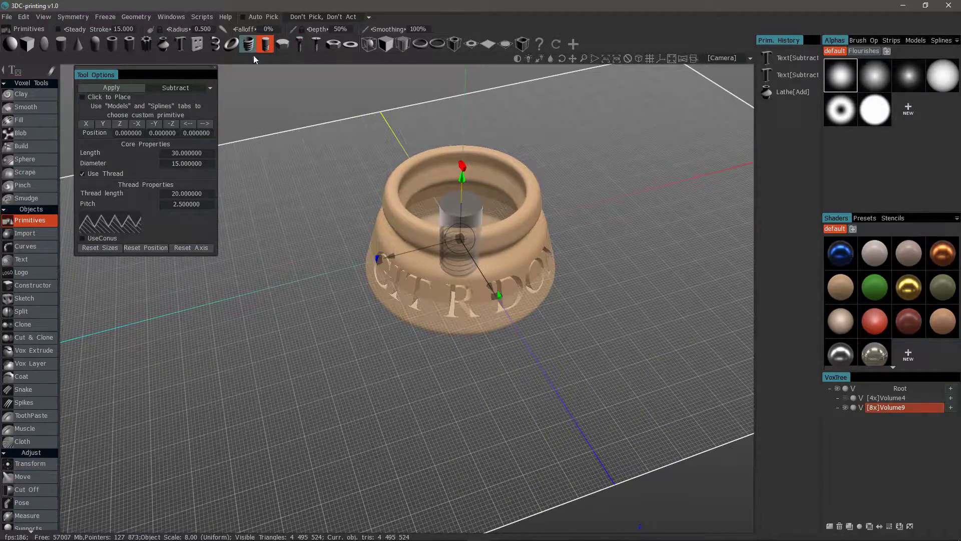
pyautogui.click(115, 226)
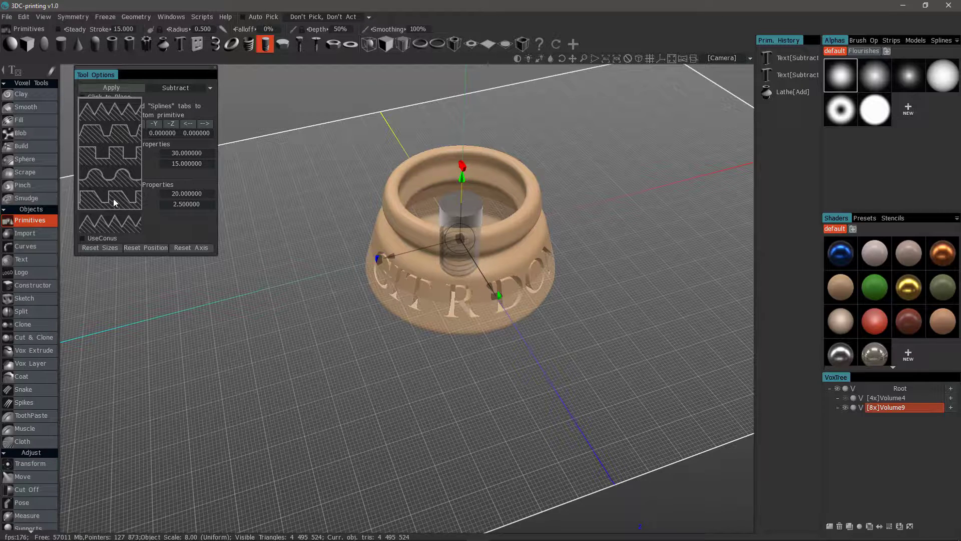
pyautogui.click(118, 132)
pyautogui.click(122, 225)
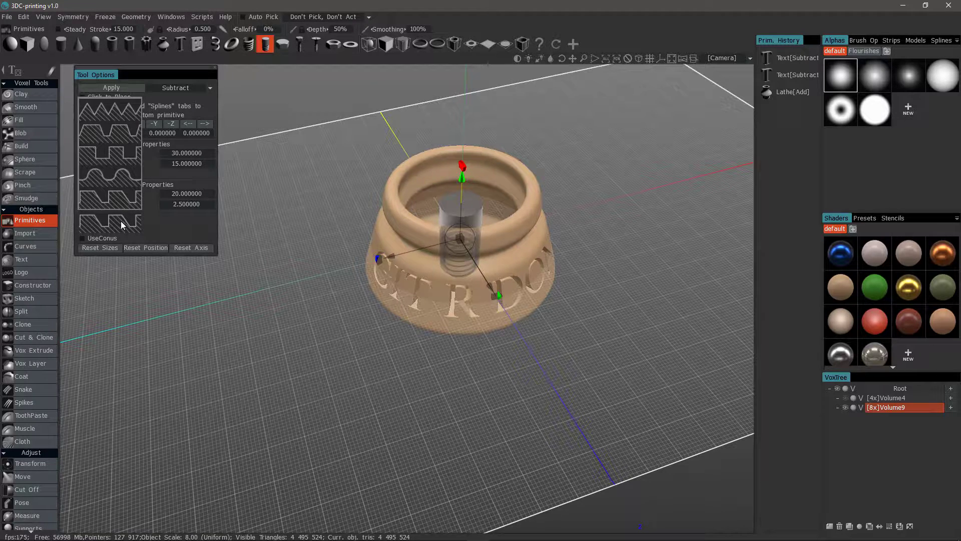
pyautogui.click(121, 183)
# Raise the threaded rod to about Y 29.2 in the jar's mouth and switch its thread to the asymmetric slanted profile.
pyautogui.moveTo(462, 179); pyautogui.dragTo(466, 99)
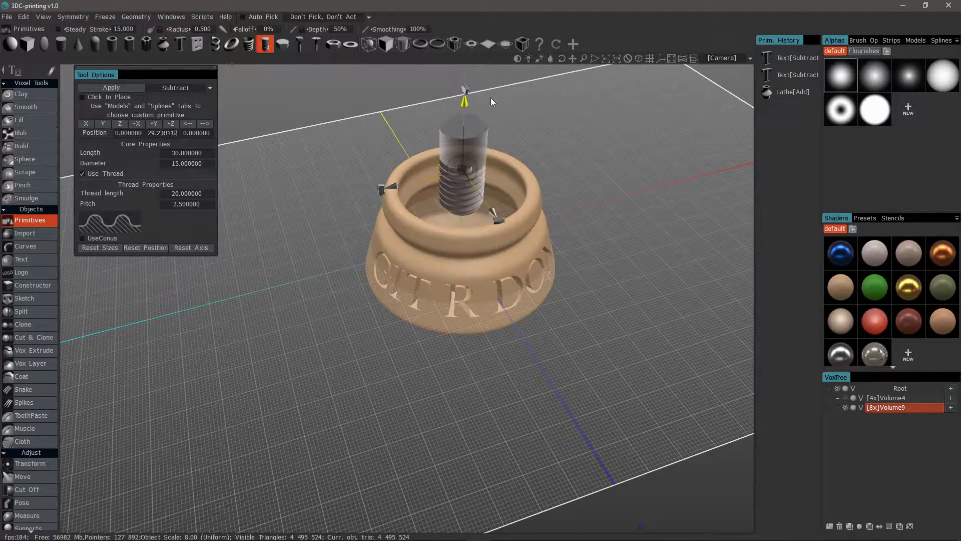
pyautogui.scroll(5, 468, 98)
pyautogui.scroll(-3, 467, 99)
pyautogui.click(107, 215)
pyautogui.click(116, 200)
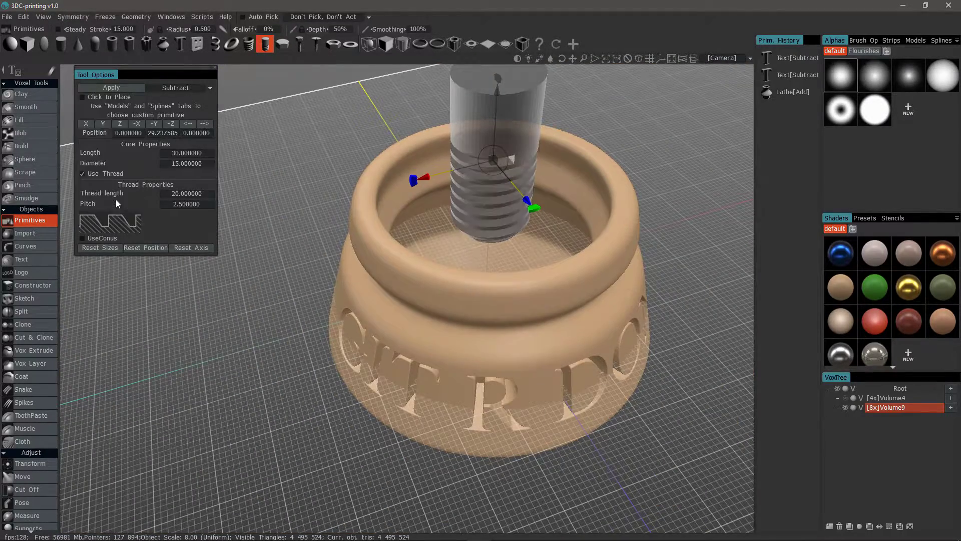
# Switch to the screw head primitive and try several head models, including lamb and the ring-shaped ones, ending on hexa.
pyautogui.click(285, 49)
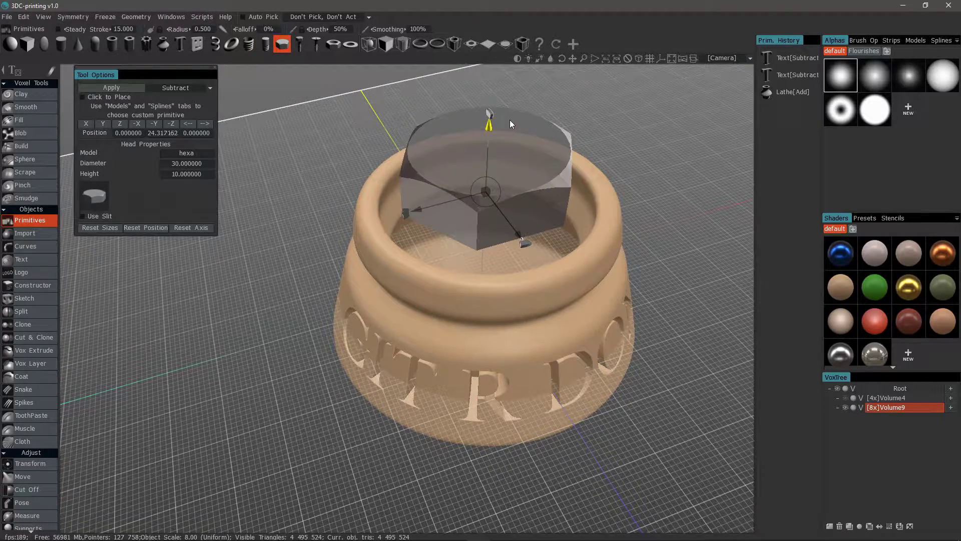
pyautogui.click(83, 190)
pyautogui.click(128, 169)
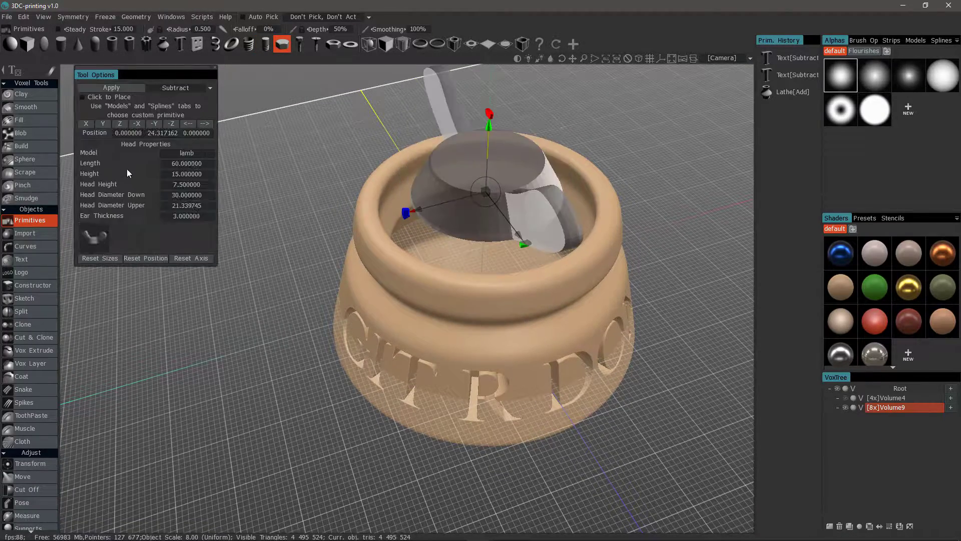
pyautogui.click(97, 235)
pyautogui.click(157, 205)
pyautogui.click(93, 211)
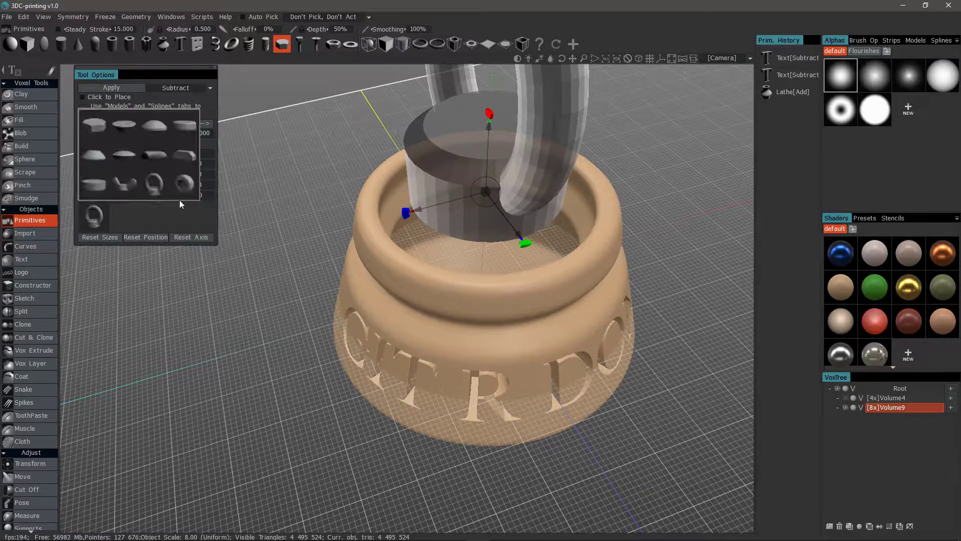
pyautogui.click(184, 194)
pyautogui.click(94, 210)
pyautogui.click(97, 176)
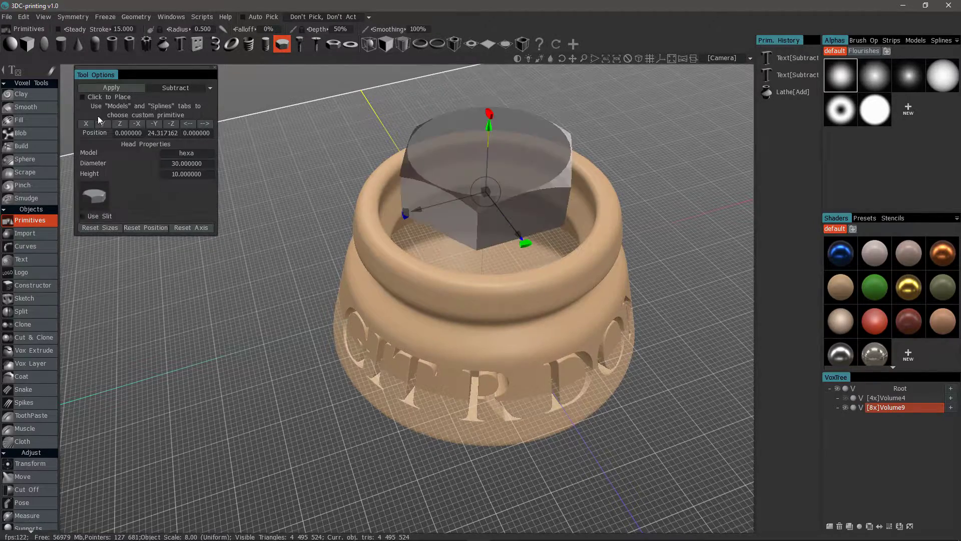
# Enable a cross-shaped slit on the hexa head and position the head in the jar's mouth at about Y 15.7.
pyautogui.click(88, 218)
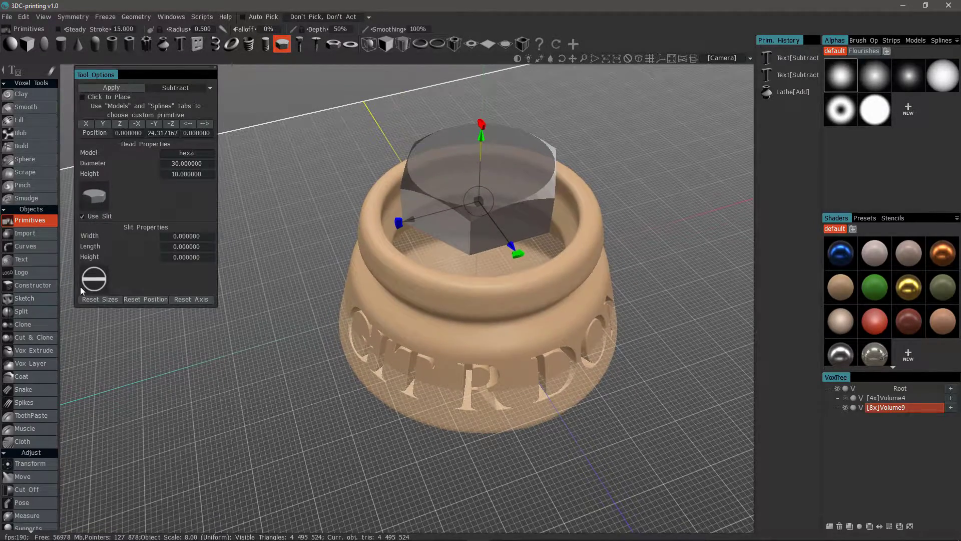
pyautogui.click(92, 279)
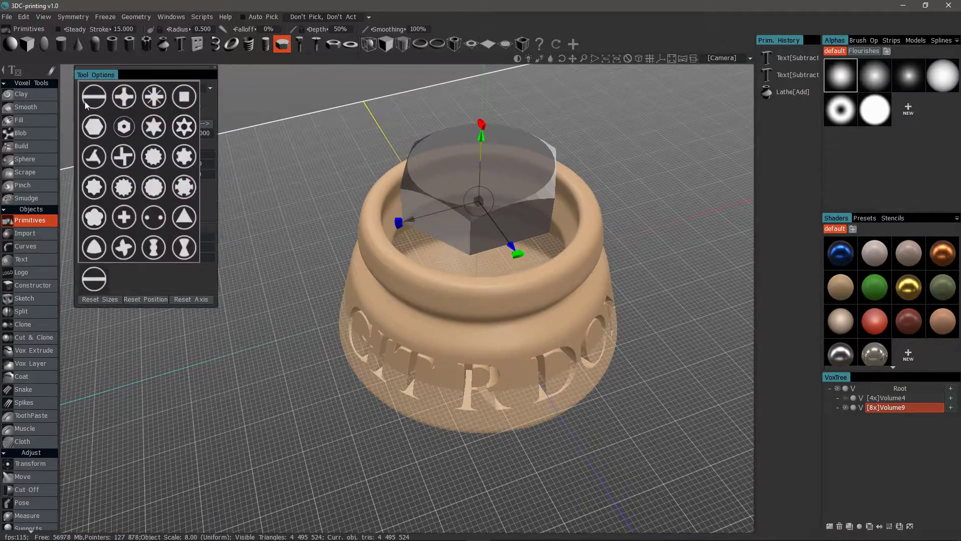
pyautogui.click(120, 94)
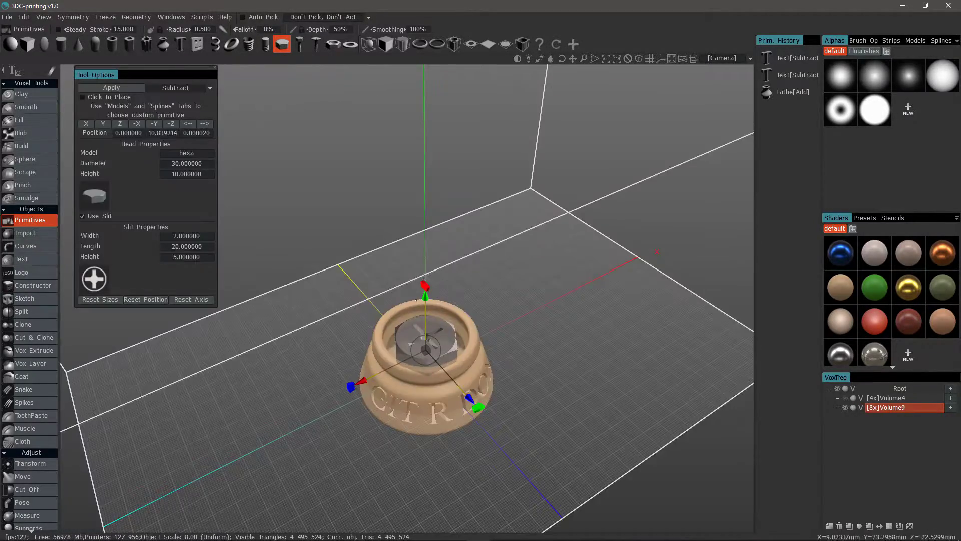
pyautogui.scroll(5, 416, 300)
pyautogui.moveTo(423, 325)
pyautogui.mouseDown()
pyautogui.moveTo(423, 334)
pyautogui.moveTo(422, 309)
pyautogui.mouseUp()
pyautogui.keyDown('alt'); pyautogui.moveTo(425, 309); pyautogui.dragTo(439, 313); pyautogui.keyUp('alt')
pyautogui.scroll(-4, 439, 312)
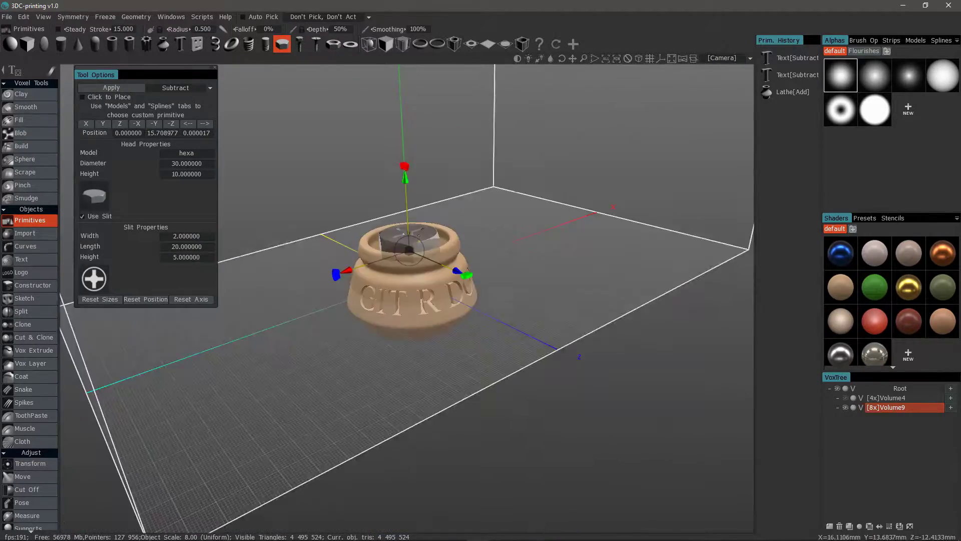
# Preview the bolt primitive and the hexa nut primitive at the jar, examining their parameters and shapes.
pyautogui.click(299, 45)
pyautogui.moveTo(314, 98); pyautogui.dragTo(455, 277)
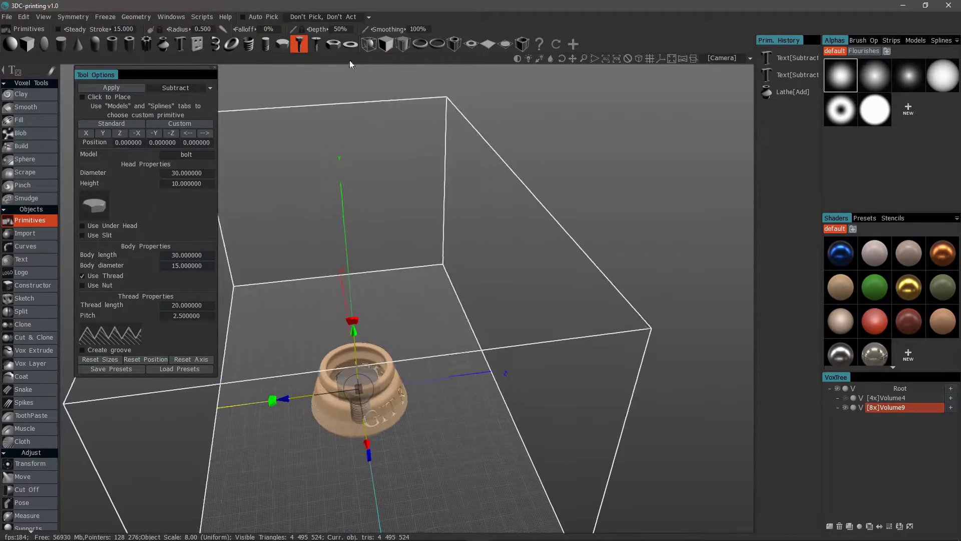
pyautogui.click(336, 46)
pyautogui.moveTo(300, 93)
pyautogui.mouseDown()
pyautogui.moveTo(307, 129)
pyautogui.moveTo(300, 91)
pyautogui.mouseUp()
pyautogui.moveTo(450, 80); pyautogui.dragTo(395, 55)
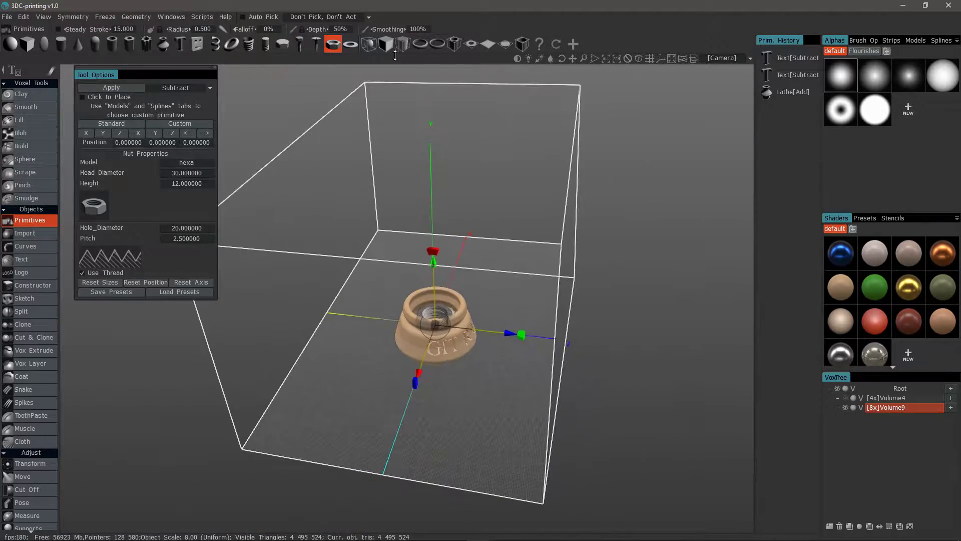
pyautogui.moveTo(842, 409); pyautogui.dragTo(226, 81)
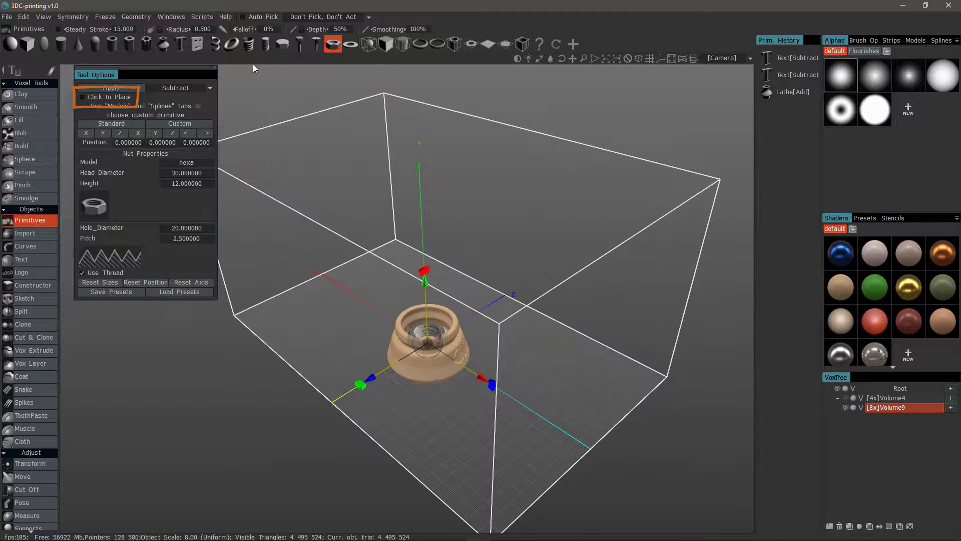
# Return to the screw head primitive and enable Click to Place with Scale to Brush Radius and Use Stroke Direction, enlarging the brush.
pyautogui.click(282, 44)
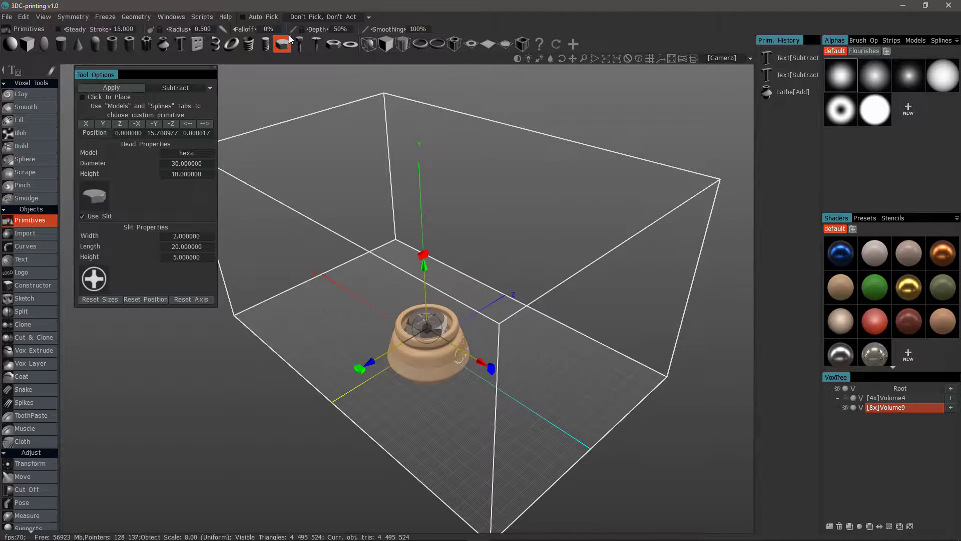
pyautogui.moveTo(370, 258); pyautogui.dragTo(401, 173)
pyautogui.click(91, 98)
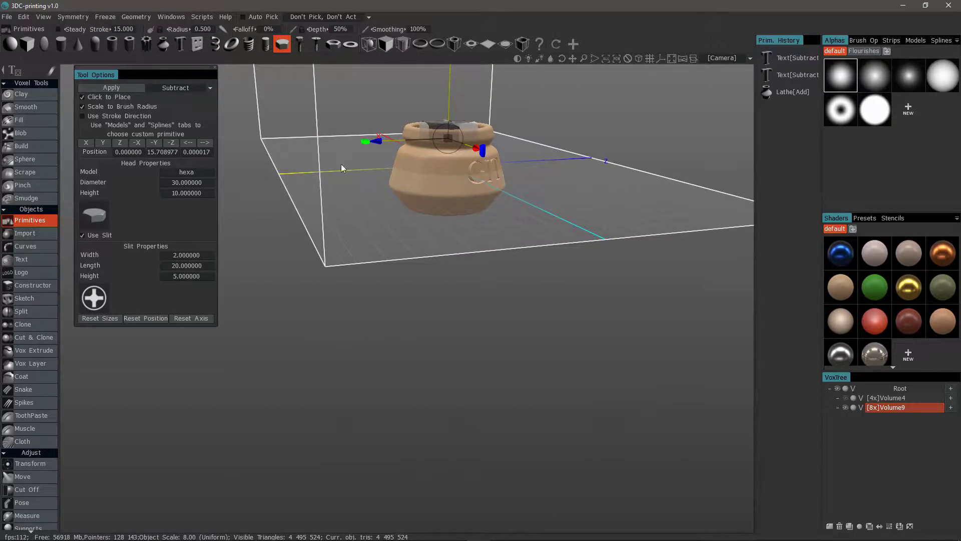
pyautogui.moveTo(361, 148); pyautogui.dragTo(384, 208, button='middle')
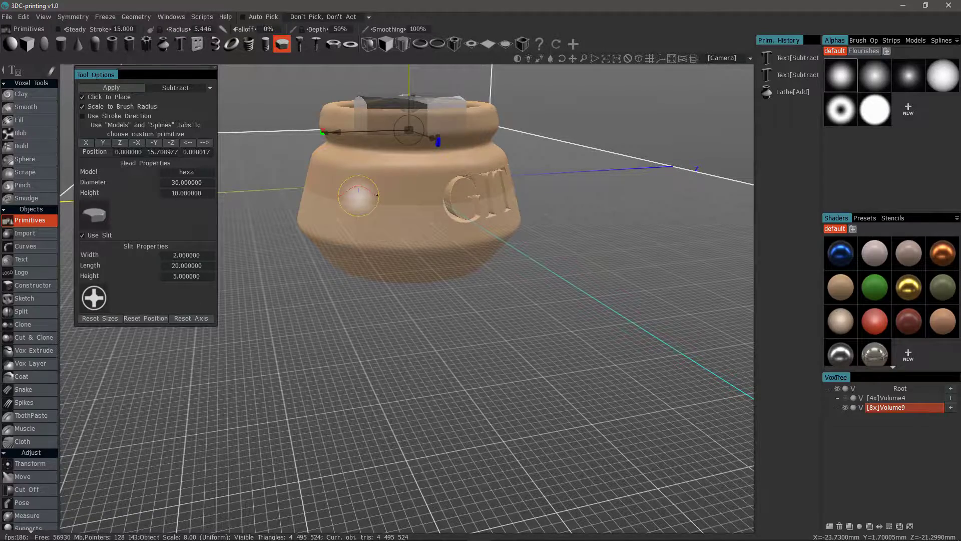
pyautogui.moveTo(377, 195); pyautogui.dragTo(388, 191, button='right')
pyautogui.keyDown('alt'); pyautogui.moveTo(357, 181); pyautogui.dragTo(355, 207); pyautogui.keyUp('alt')
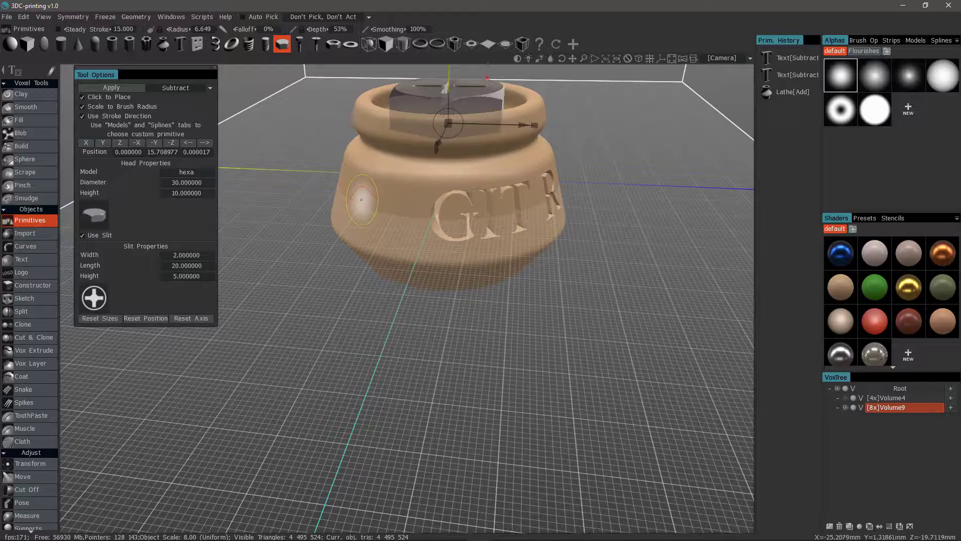
# Place the slotted hexa head on the jar's side wall at brush radius 6.649, and again further around at radius 10.422.
pyautogui.click(361, 199)
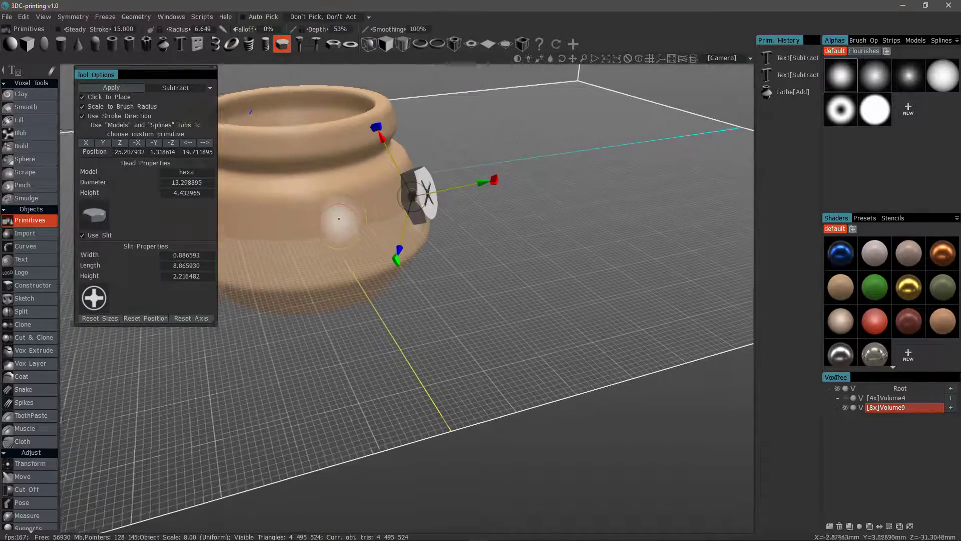
pyautogui.keyDown('alt'); pyautogui.moveTo(413, 197); pyautogui.dragTo(324, 181); pyautogui.keyUp('alt')
pyautogui.scroll(5, 315, 223)
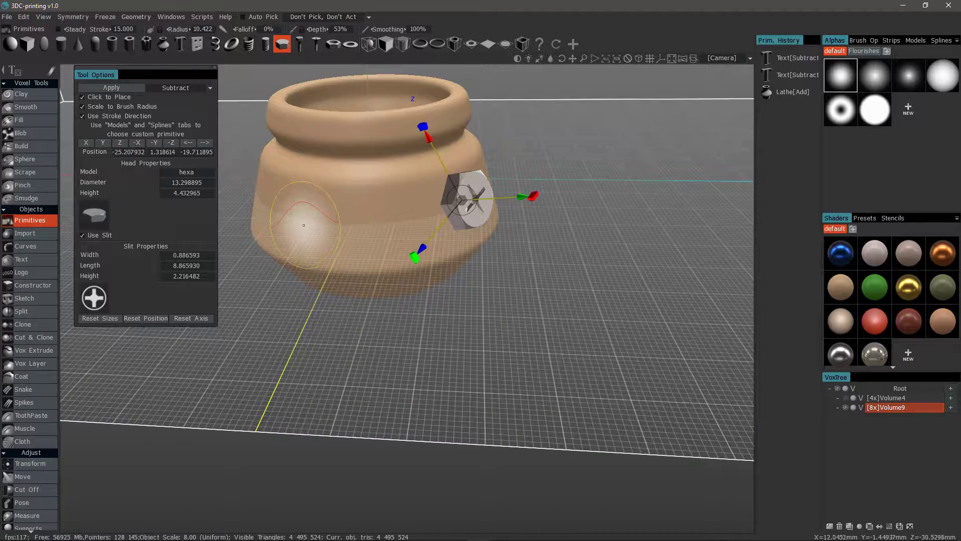
pyautogui.click(304, 225)
pyautogui.moveTo(304, 225)
pyautogui.keyDown('alt'); pyautogui.mouseDown()
pyautogui.moveTo(362, 224)
pyautogui.moveTo(373, 287)
pyautogui.moveTo(320, 220)
pyautogui.moveTo(368, 53)
pyautogui.mouseUp(); pyautogui.keyUp('alt')
# Switch to the Blob2x2 lattice primitive and enlarge it slightly in transform mode before returning to its lattice points.
pyautogui.click(369, 44)
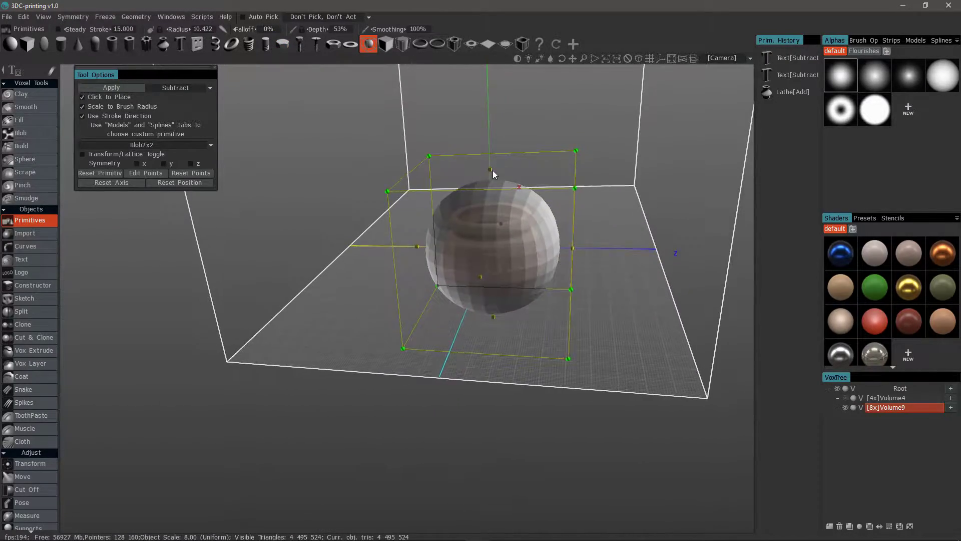
pyautogui.click(83, 154)
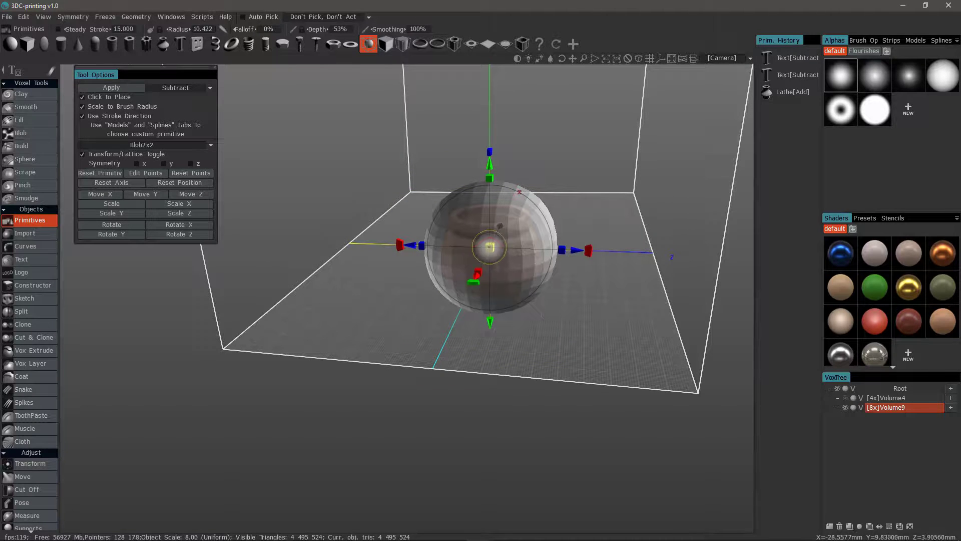
pyautogui.moveTo(477, 275); pyautogui.dragTo(476, 279)
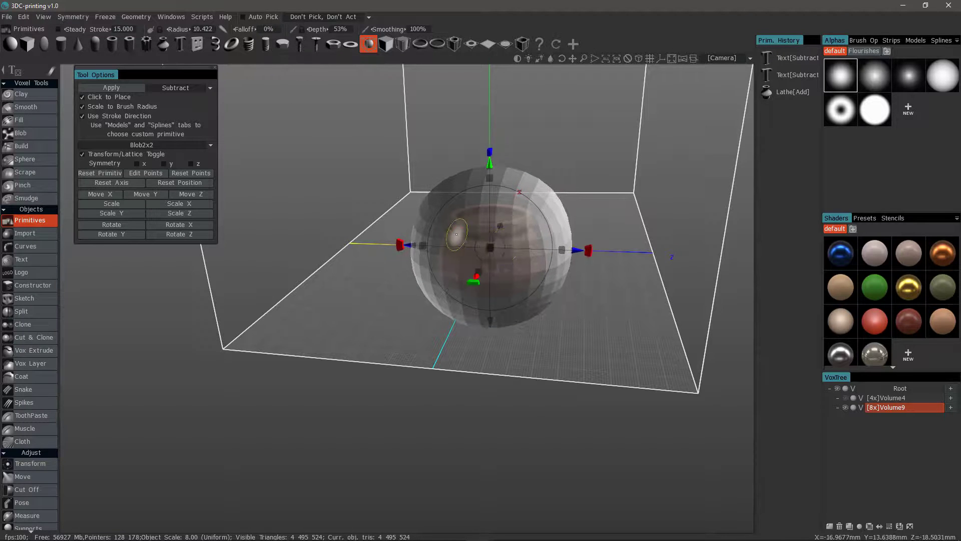
pyautogui.click(83, 154)
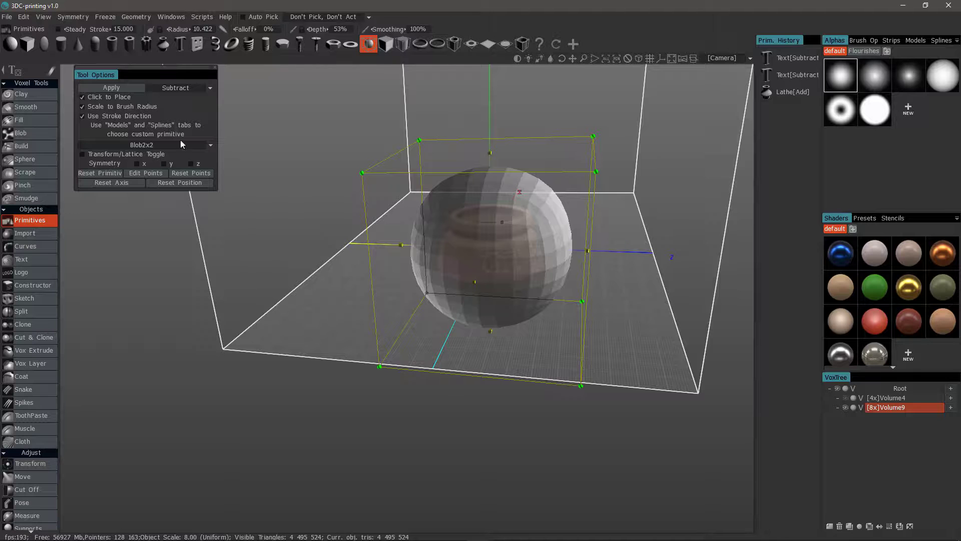
# Change the lattice primitive's type to Blob3x3.
pyautogui.click(141, 145)
pyautogui.click(147, 147)
pyautogui.click(146, 145)
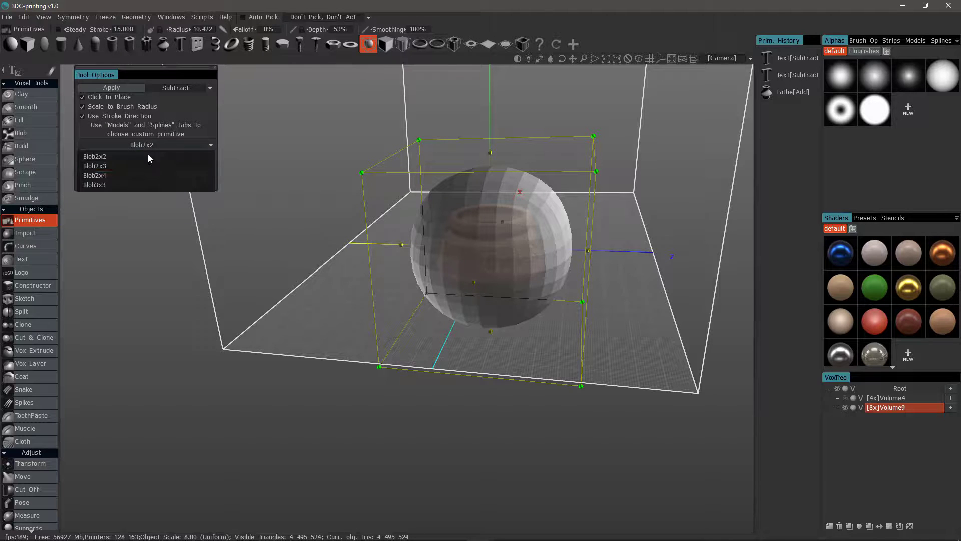
pyautogui.click(118, 185)
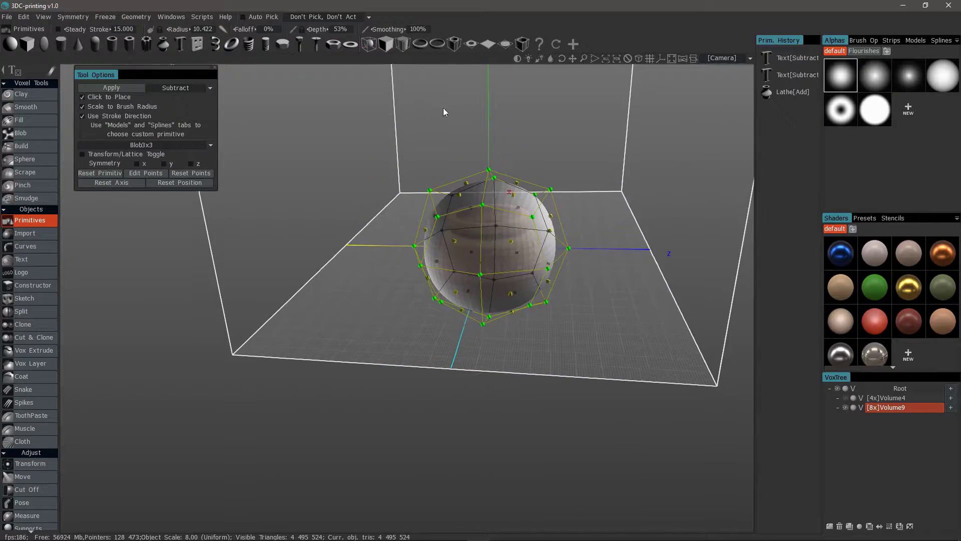
# Turn on X symmetry for the Blob3x3 lattice and pull its end point outward along the X axis.
pyautogui.click(149, 164)
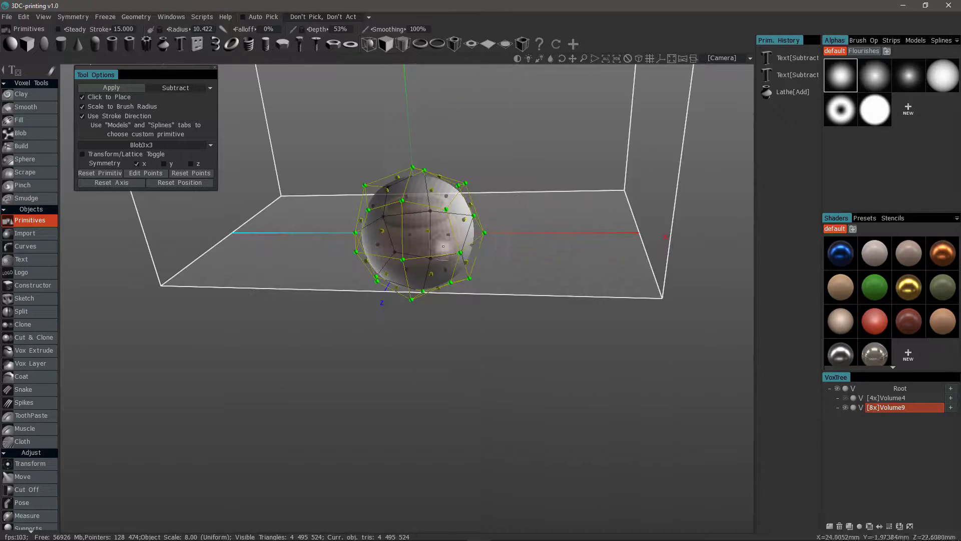
pyautogui.moveTo(485, 233); pyautogui.dragTo(548, 232)
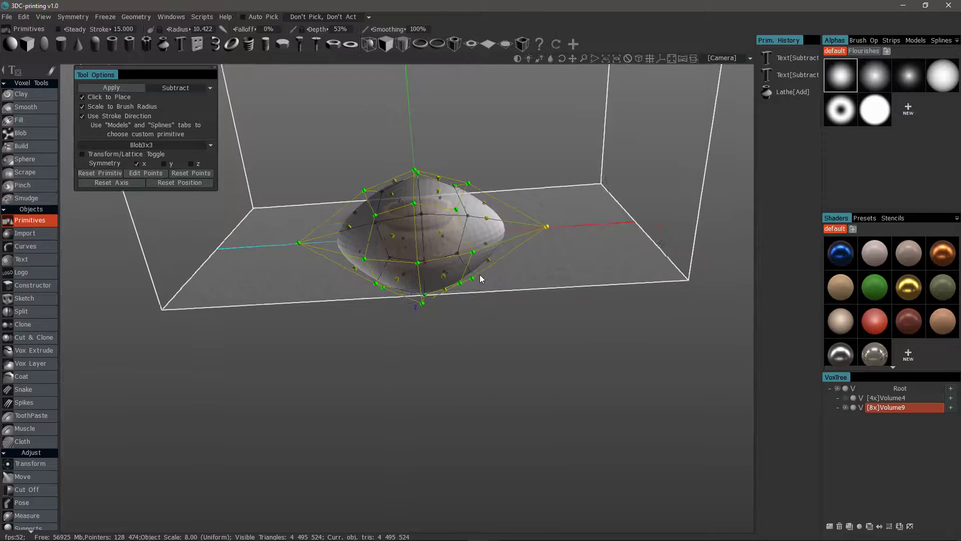
pyautogui.moveTo(380, 188); pyautogui.dragTo(142, 169)
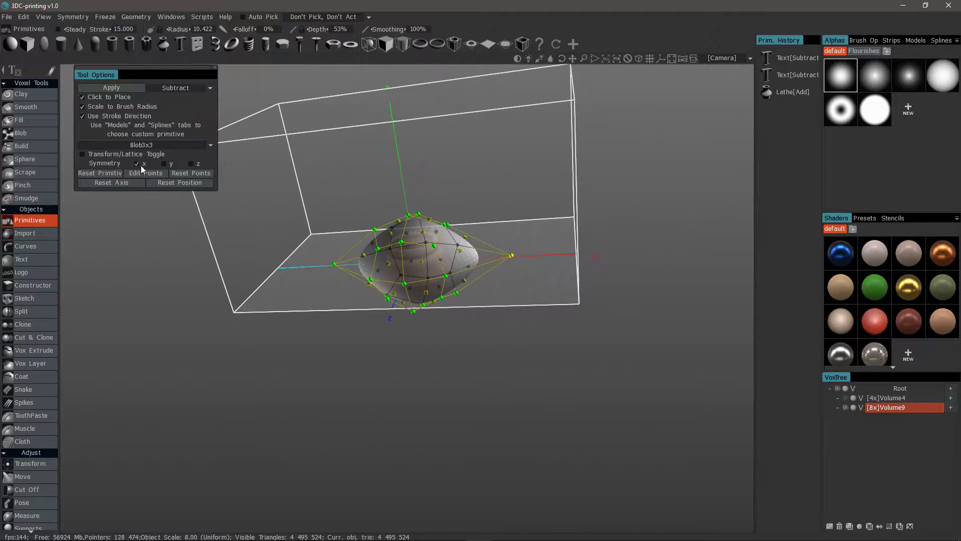
# Turn off X symmetry for the Blob3x3 lattice and reset the primitive to its default shape.
pyautogui.click(139, 163)
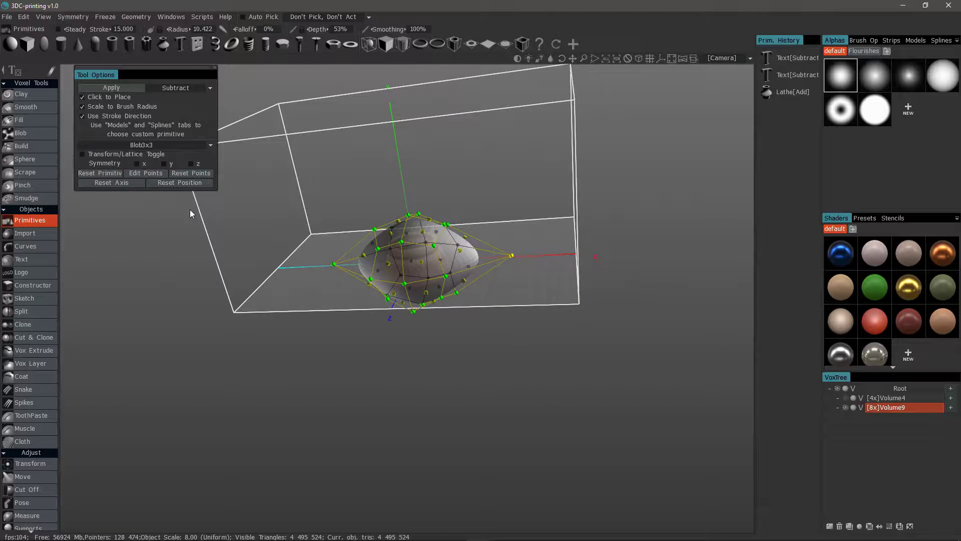
pyautogui.click(111, 173)
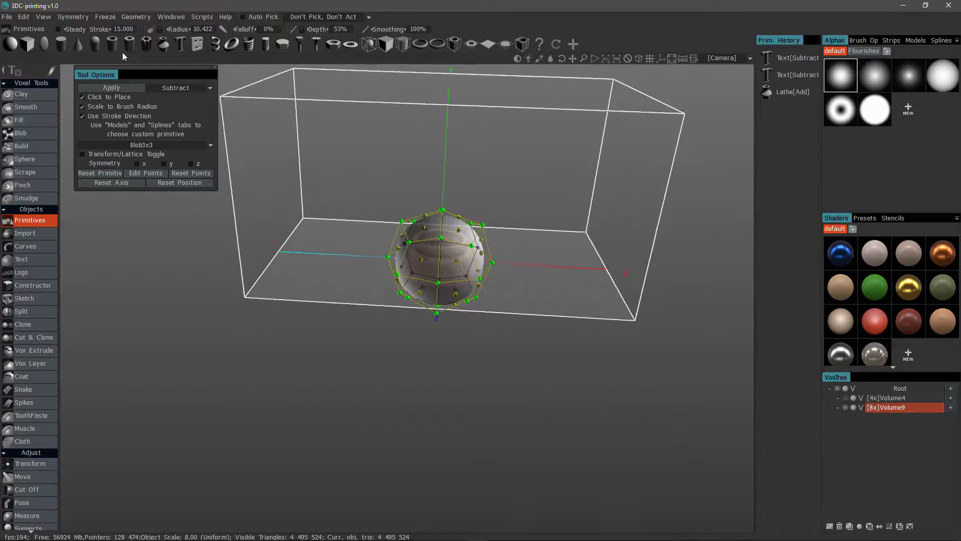
pyautogui.moveTo(266, 131); pyautogui.dragTo(290, 128)
# Load the faceted polyhedron model as a custom primitive and set its cage to 4 in X, 3 in Y and 3 in Z.
pyautogui.click(915, 40)
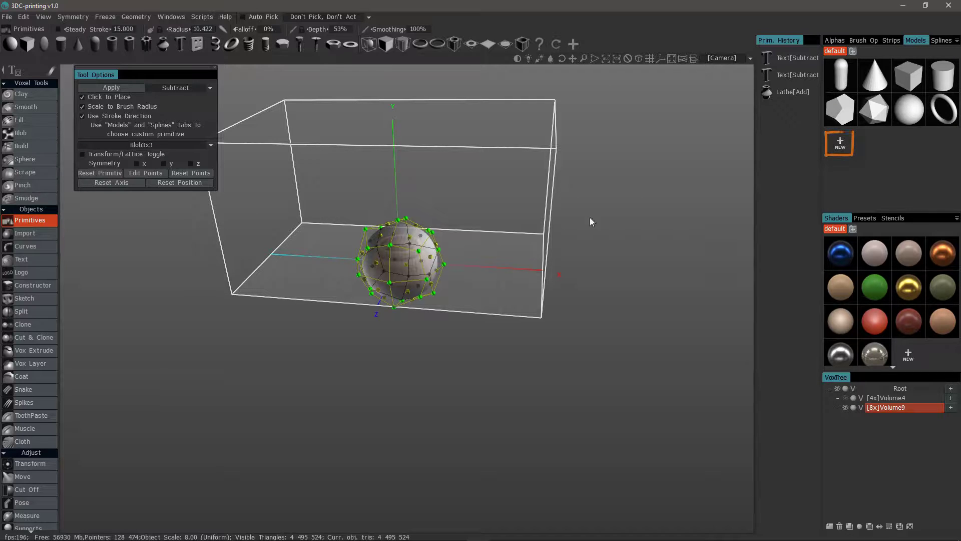
pyautogui.click(872, 112)
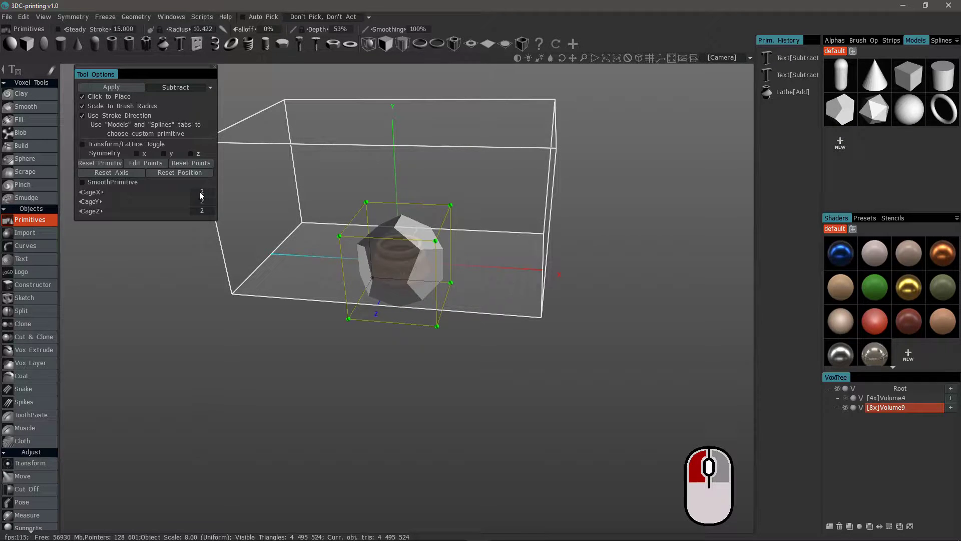
pyautogui.click(201, 195)
pyautogui.click(202, 195)
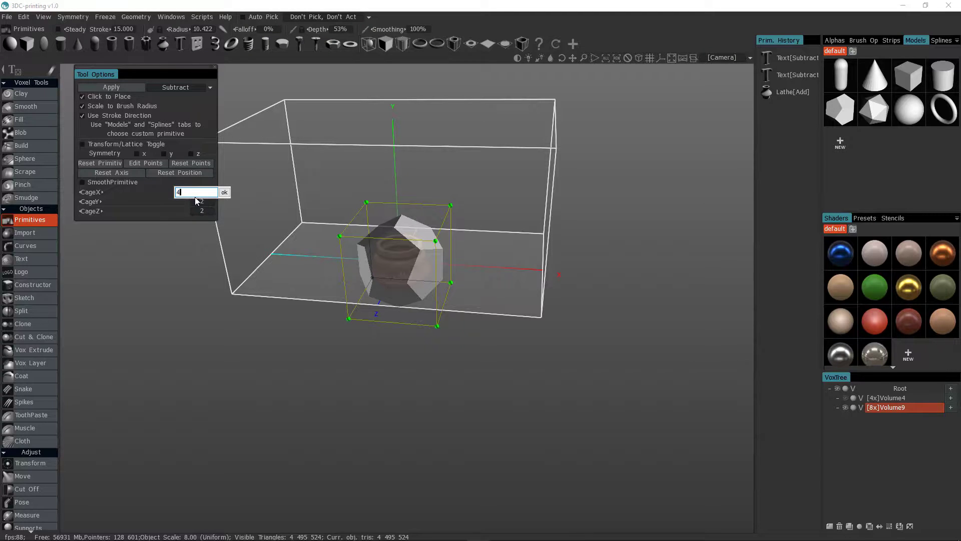
pyautogui.click(224, 193)
pyautogui.click(202, 201)
pyautogui.write('3')
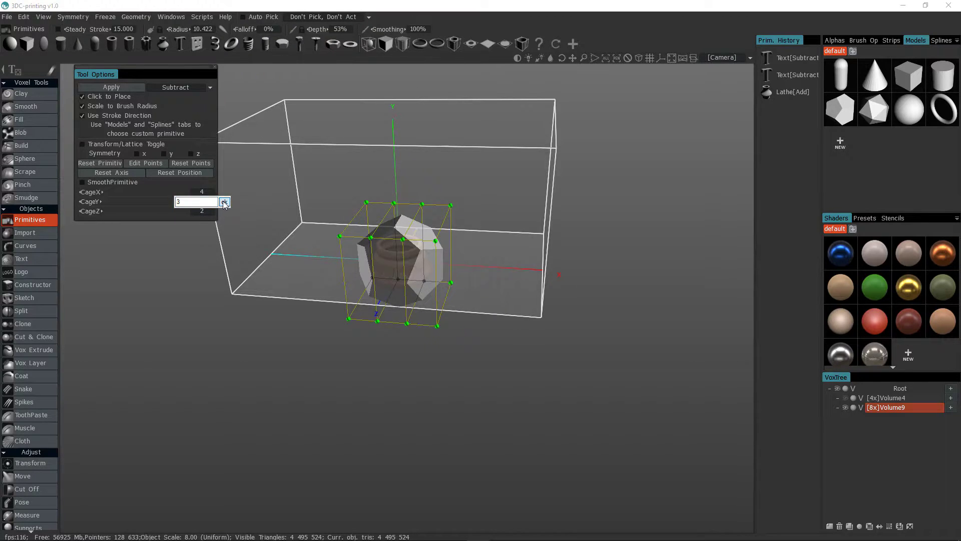
pyautogui.click(224, 202)
pyautogui.click(203, 211)
pyautogui.write('3')
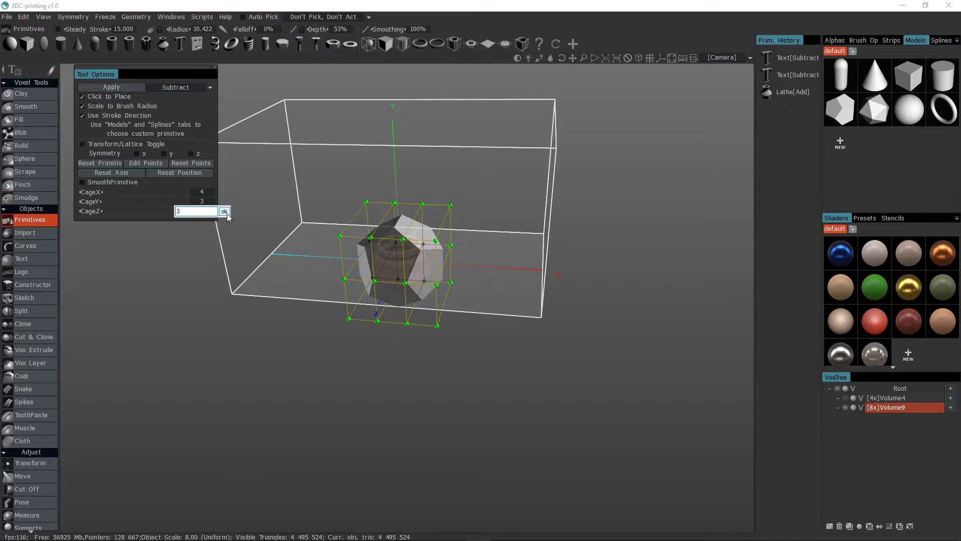
pyautogui.click(225, 212)
pyautogui.moveTo(279, 212); pyautogui.dragTo(415, 84)
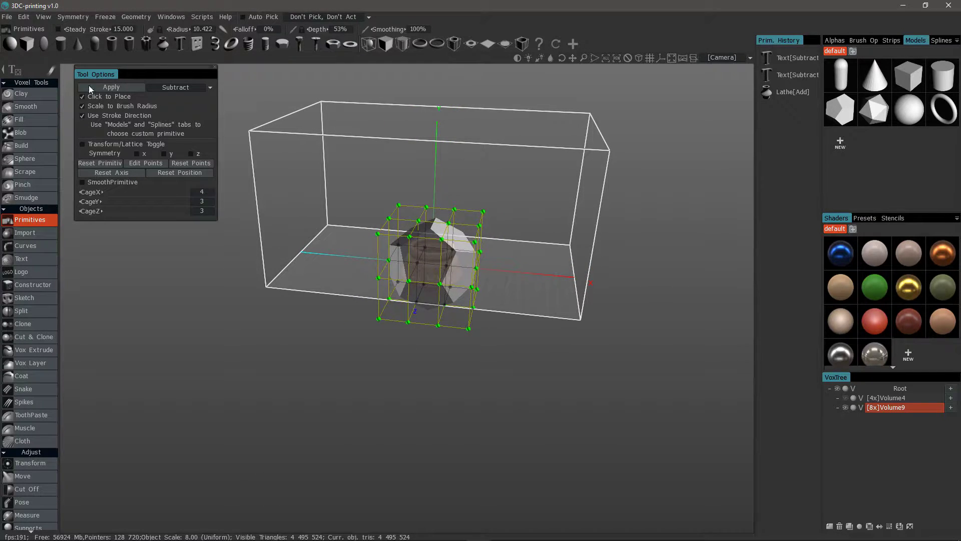
# Switch the stroke mode to a closed-shape selection for the cage points and turn off Click to Place.
pyautogui.moveTo(51, 71)
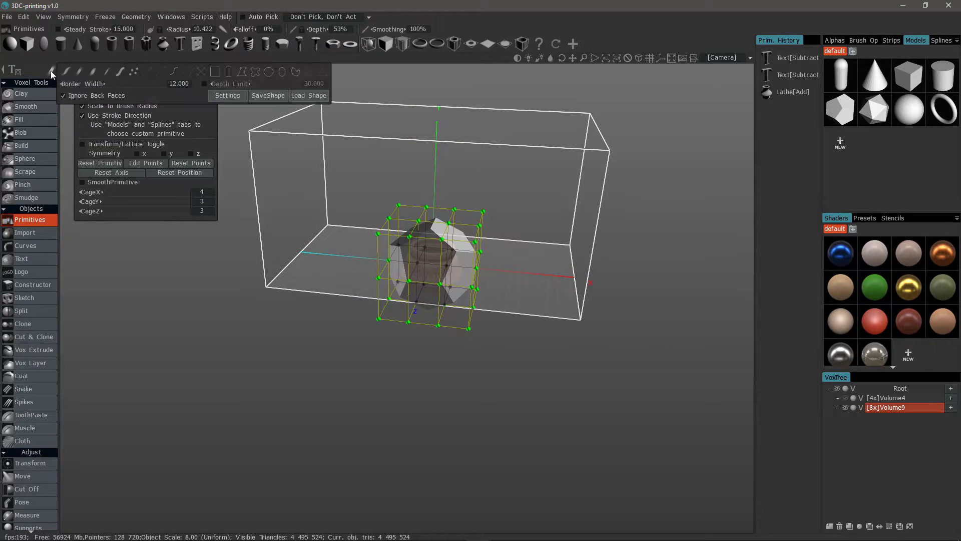
pyautogui.click(254, 71)
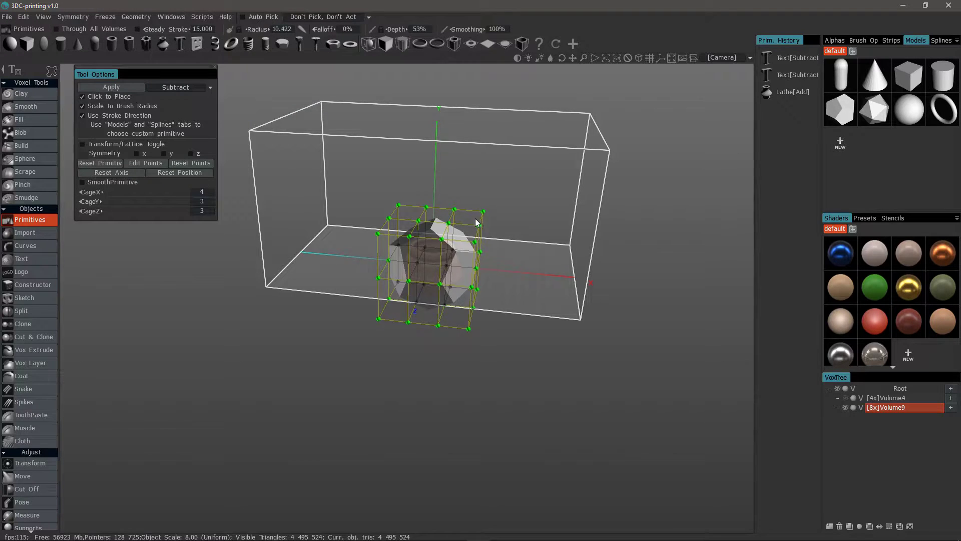
pyautogui.moveTo(475, 218)
pyautogui.mouseDown()
pyautogui.moveTo(489, 96)
pyautogui.moveTo(458, 217)
pyautogui.mouseUp()
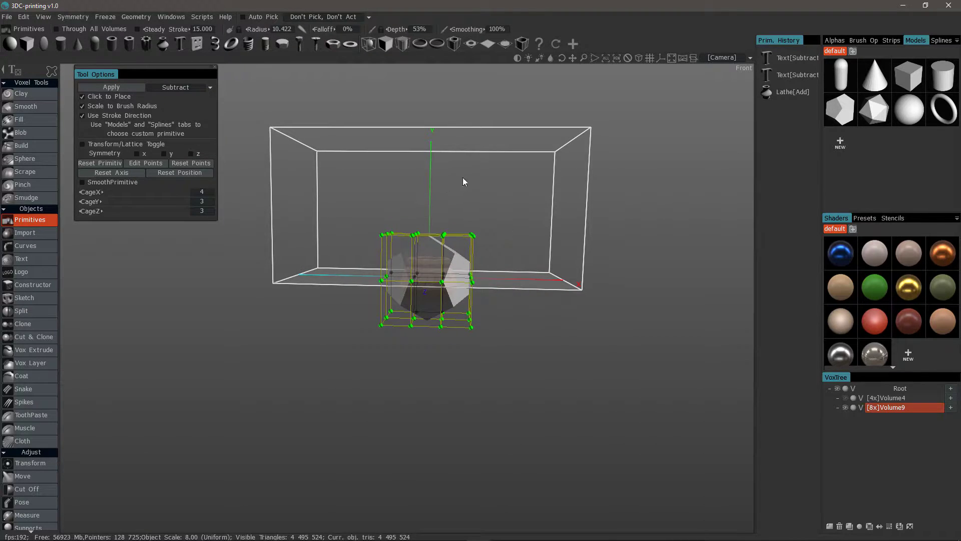
pyautogui.click(86, 92)
pyautogui.click(82, 96)
# Select the row of upper cage points on the positive X side and pull them upward and outward along the X axis.
pyautogui.moveTo(521, 145); pyautogui.dragTo(466, 200)
pyautogui.moveTo(465, 200); pyautogui.dragTo(485, 191, button='right')
pyautogui.moveTo(486, 191); pyautogui.dragTo(581, 151)
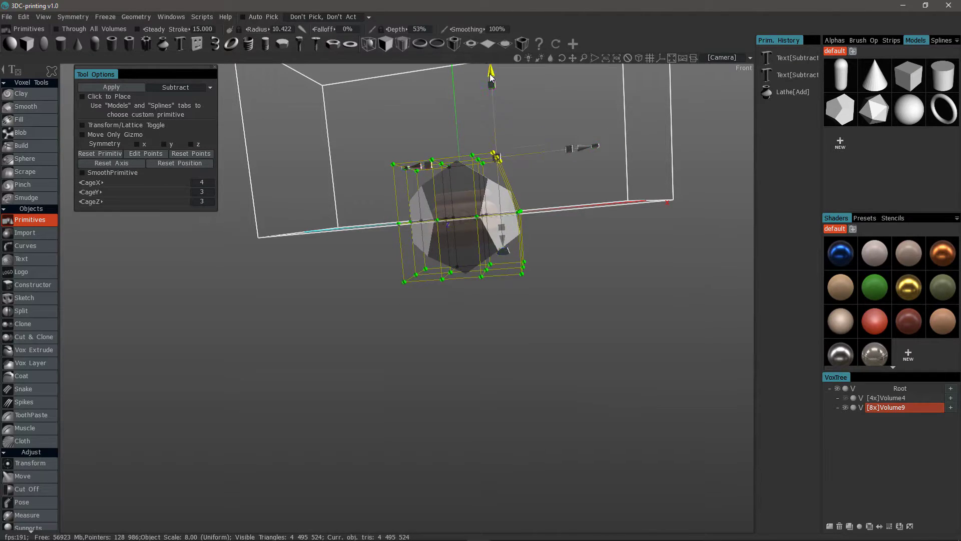
pyautogui.moveTo(490, 74); pyautogui.dragTo(488, 43)
pyautogui.moveTo(479, 68); pyautogui.dragTo(478, 202, button='middle')
pyautogui.moveTo(489, 191); pyautogui.dragTo(489, 175)
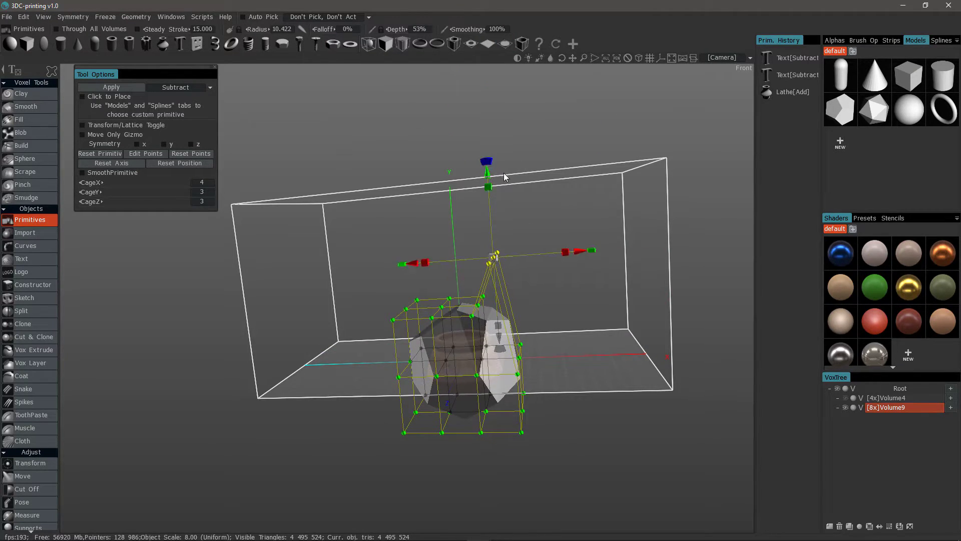
pyautogui.moveTo(580, 251); pyautogui.dragTo(649, 250)
pyautogui.moveTo(616, 183); pyautogui.dragTo(445, 158)
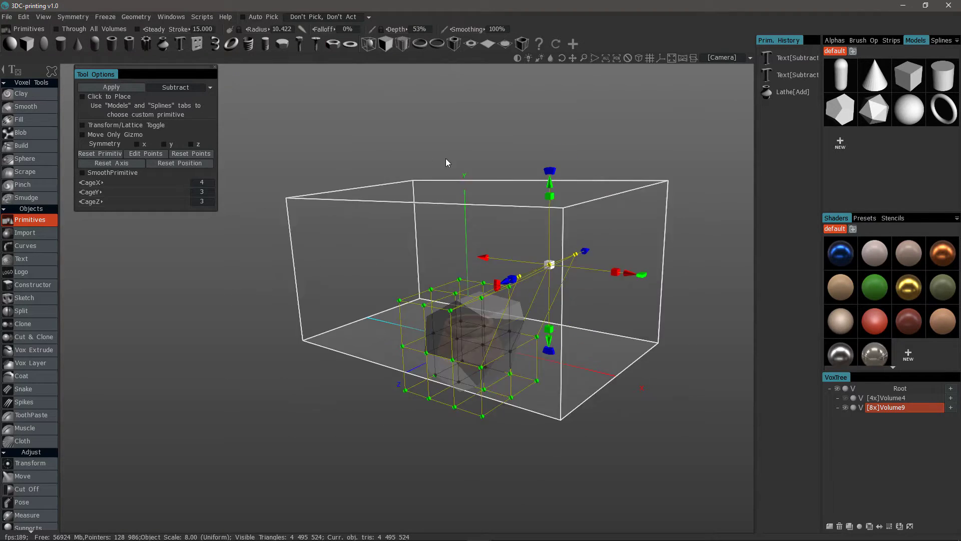
# Reset the deformed polyhedron primitive and switch to the Cube2x2 lattice primitive.
pyautogui.click(115, 153)
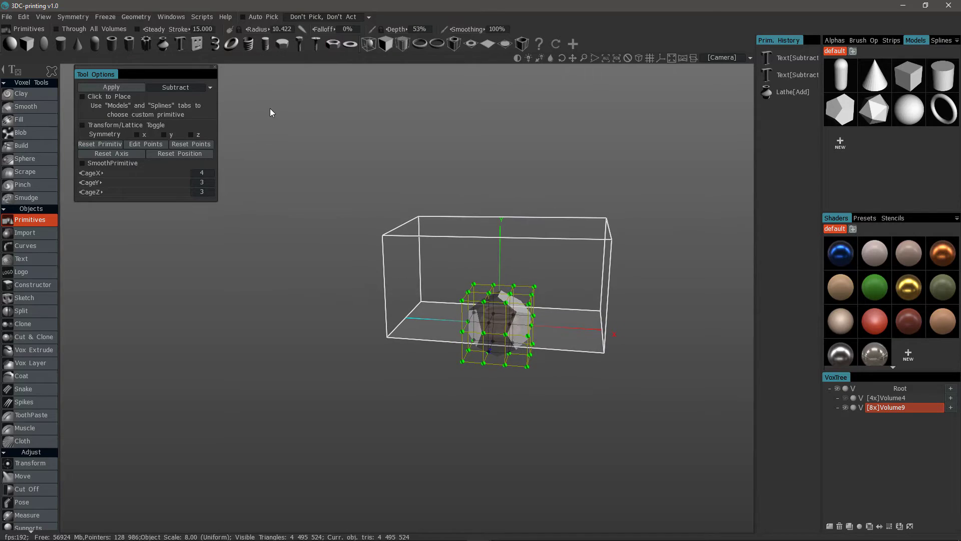
pyautogui.click(393, 48)
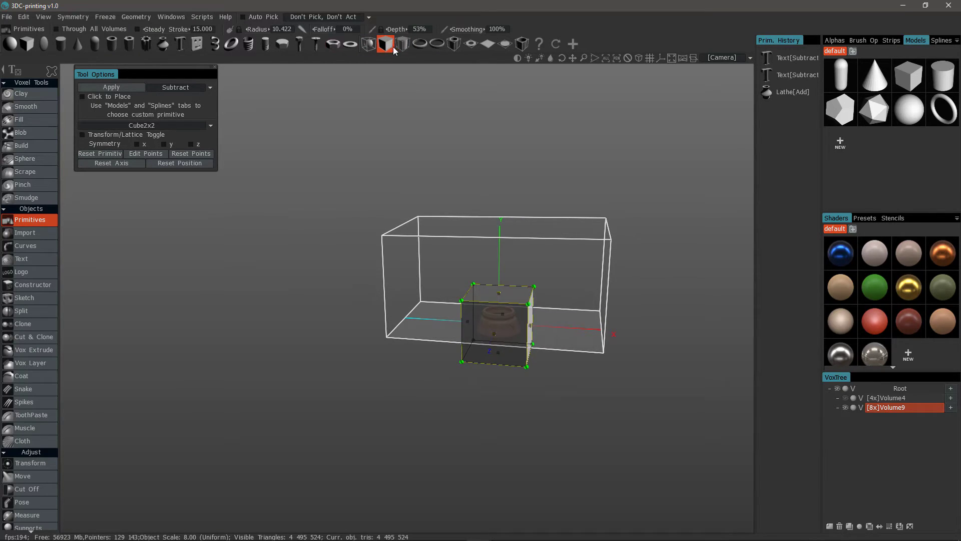